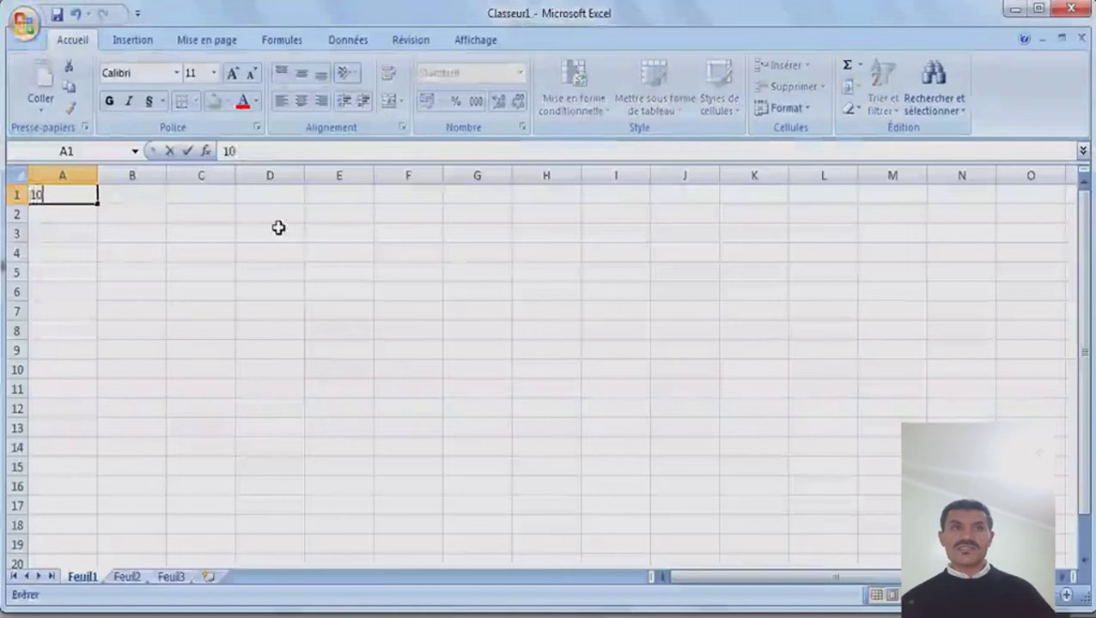
- Complete the column A entries by keeping 10 in A1 and entering 20, 30 and 40 in cells A2 to A4
key(Return)
text(20)
key(Return)
text(30)
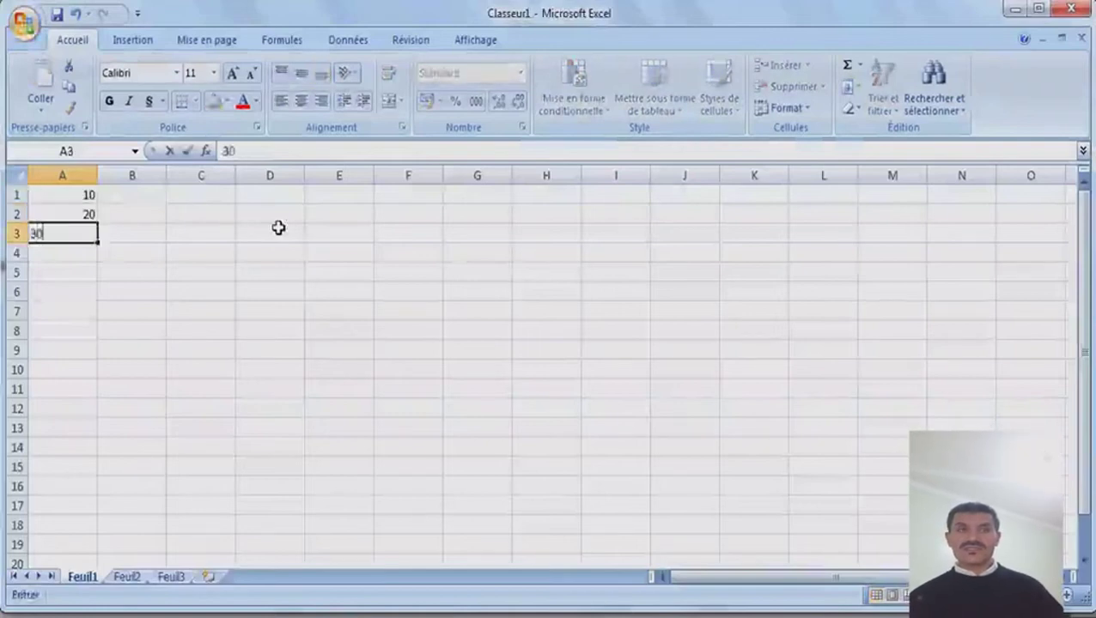
key(Return)
text(40)
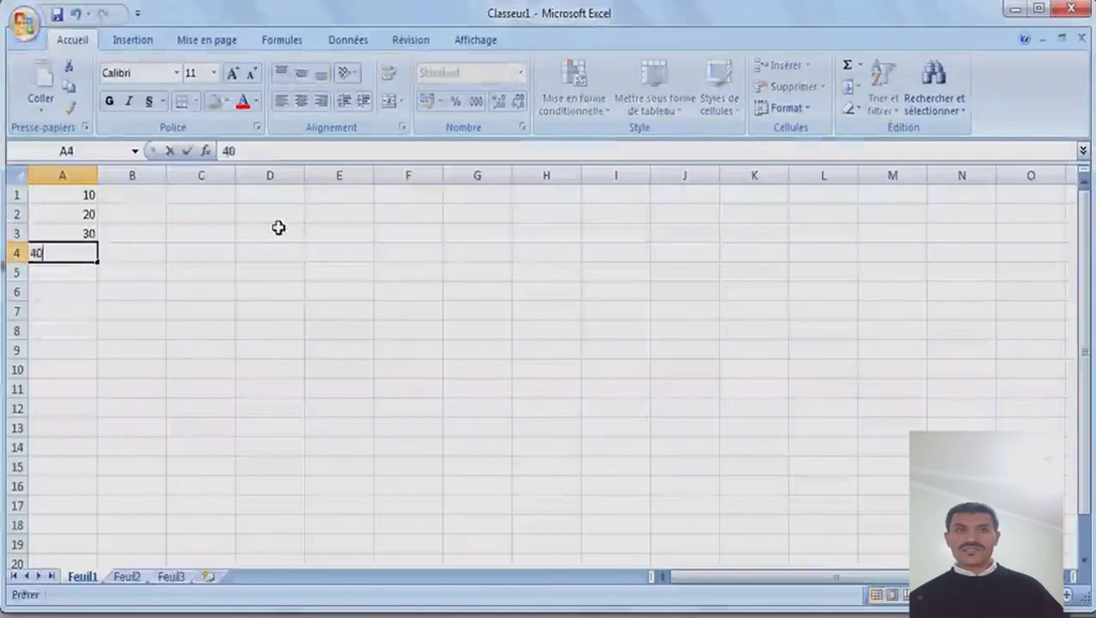
key(Tab)
- Fill cells B1 to B4 with the values 1, 2, 3 and 4
key(Up)
key(Up)
key(Up)
text(1)
key(Return)
text(2)
key(Return)
text(3)
key(Return)
text(4)
key(Return)
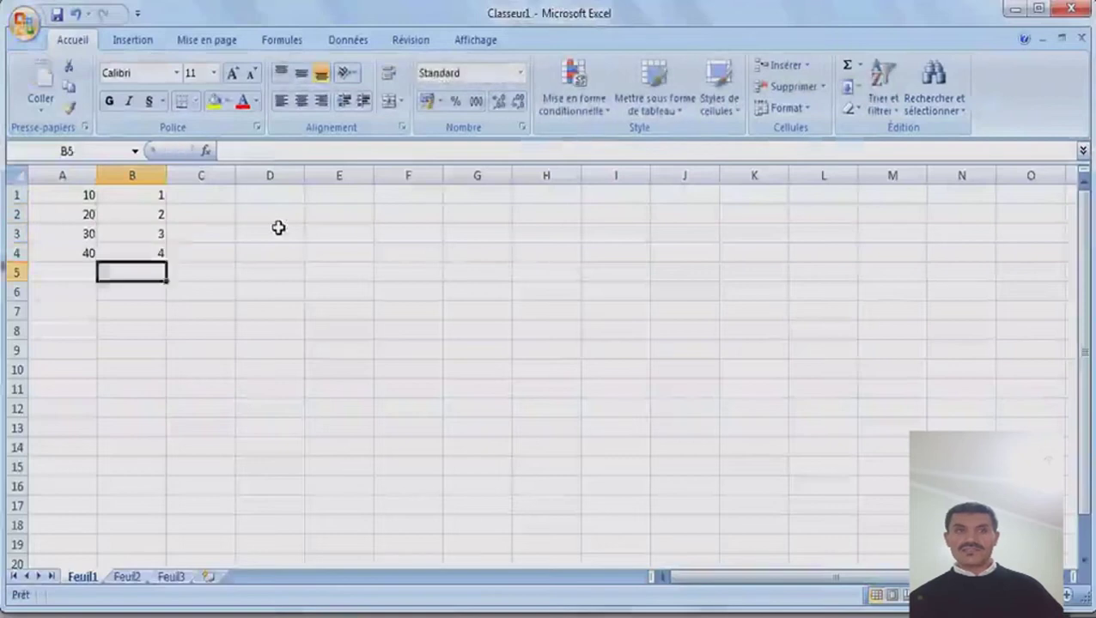
- Fill cells C1 to C4 with the values 100, 200, 300 and 400
key(Right)
key(Up)
key(Up)
key(Up)
key(Up)
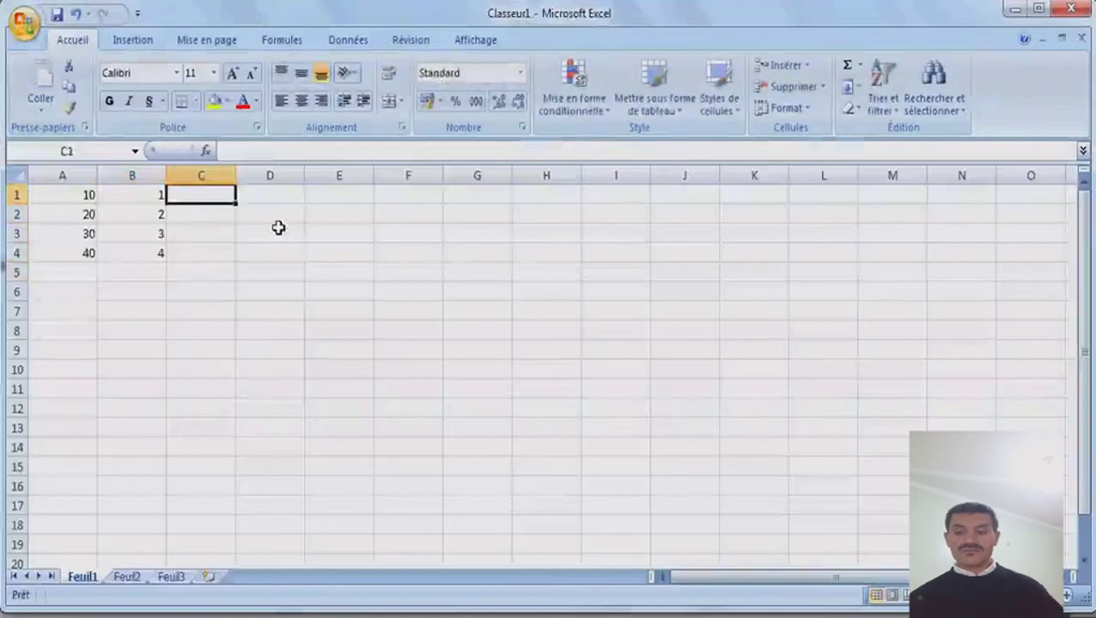
text(100)
key(Return)
text(200)
key(Return)
text(300)
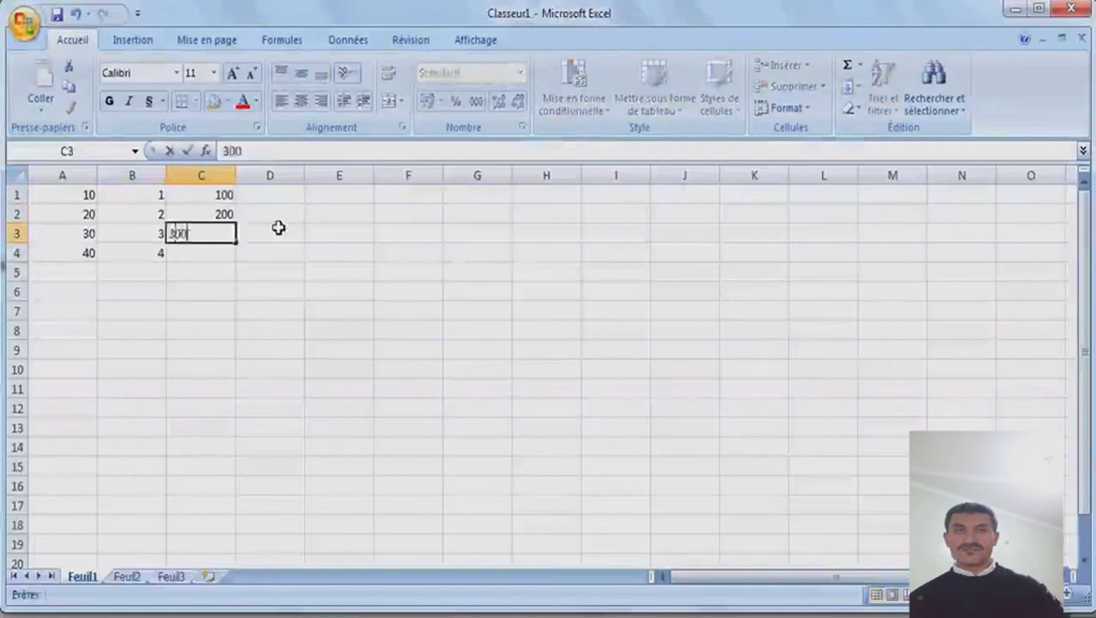
key(Return)
text(400)
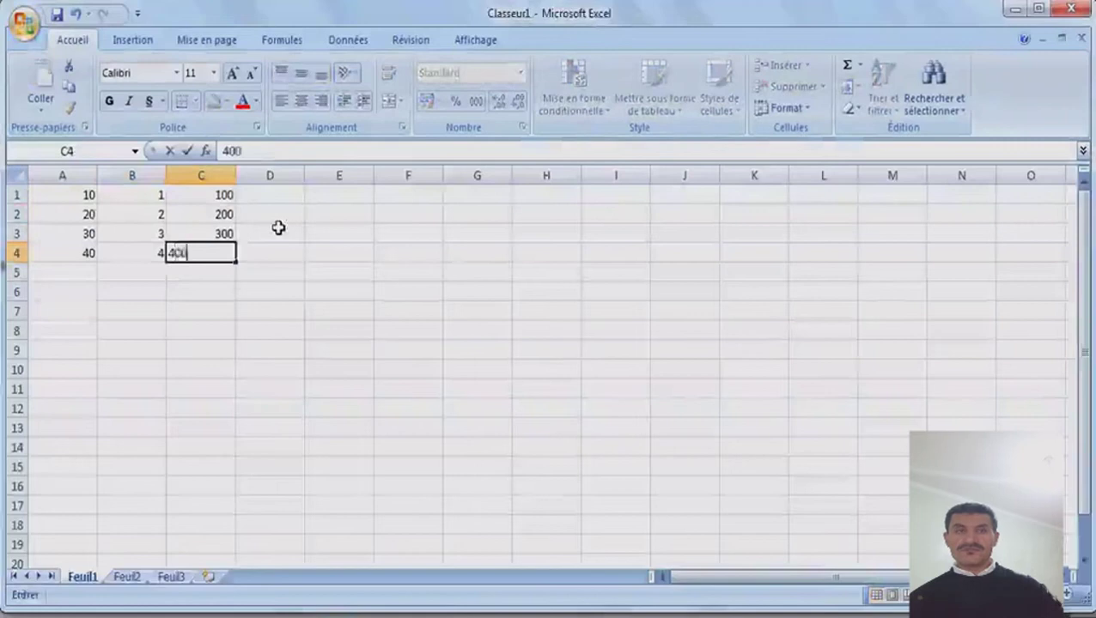
key(Return)
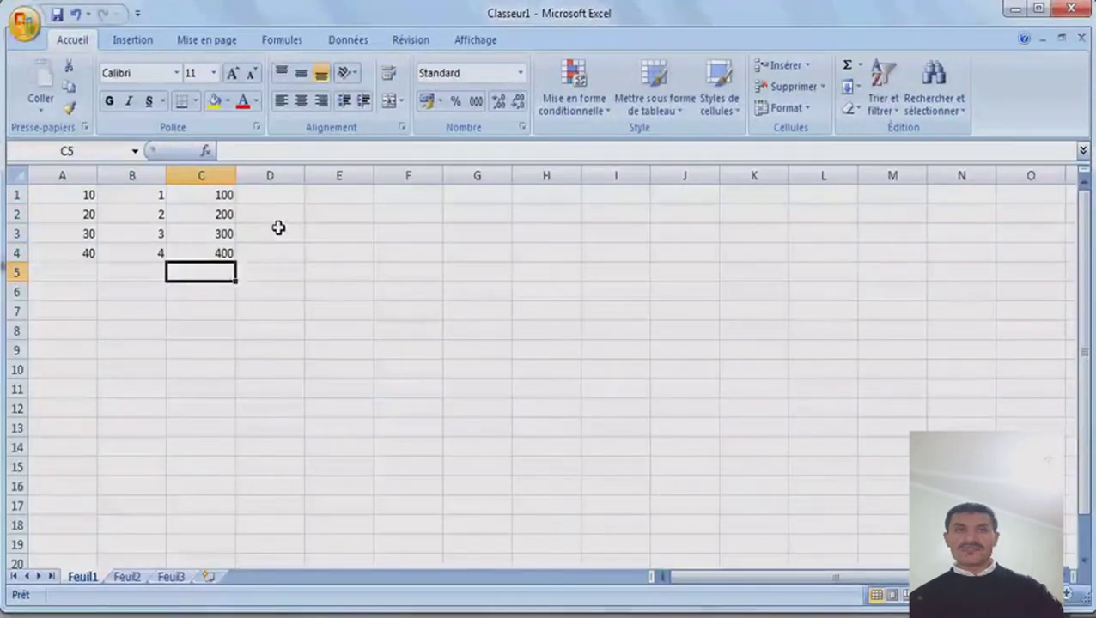
- Enter the formula =somme(A1;C3) in cell C7 to add only the two separate cells A1 and C3
key(Down)
key(Down)
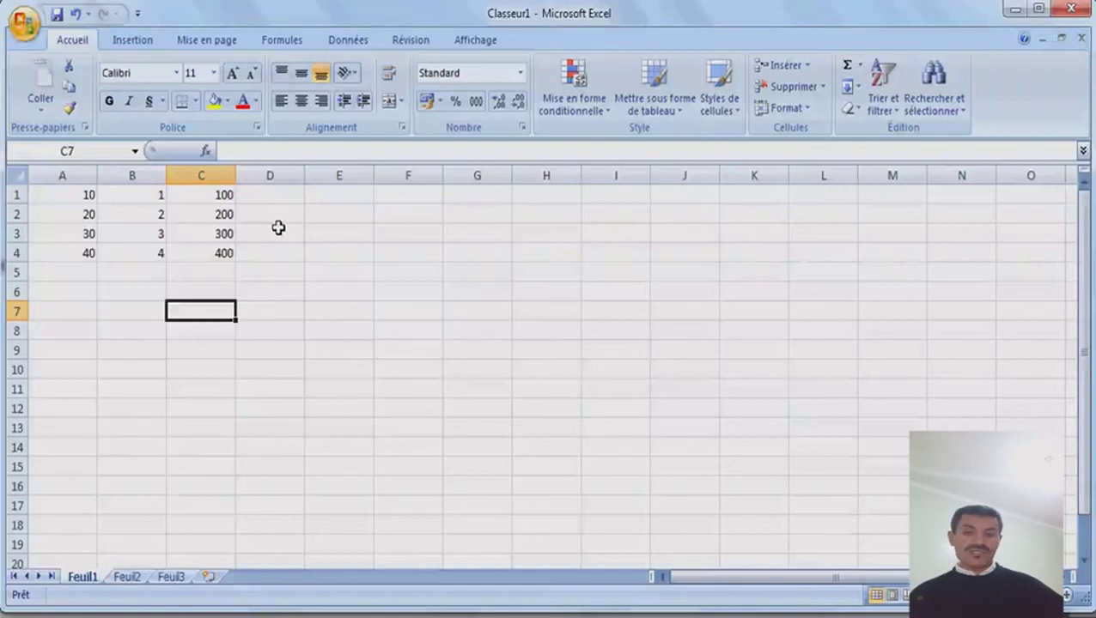
text(=)
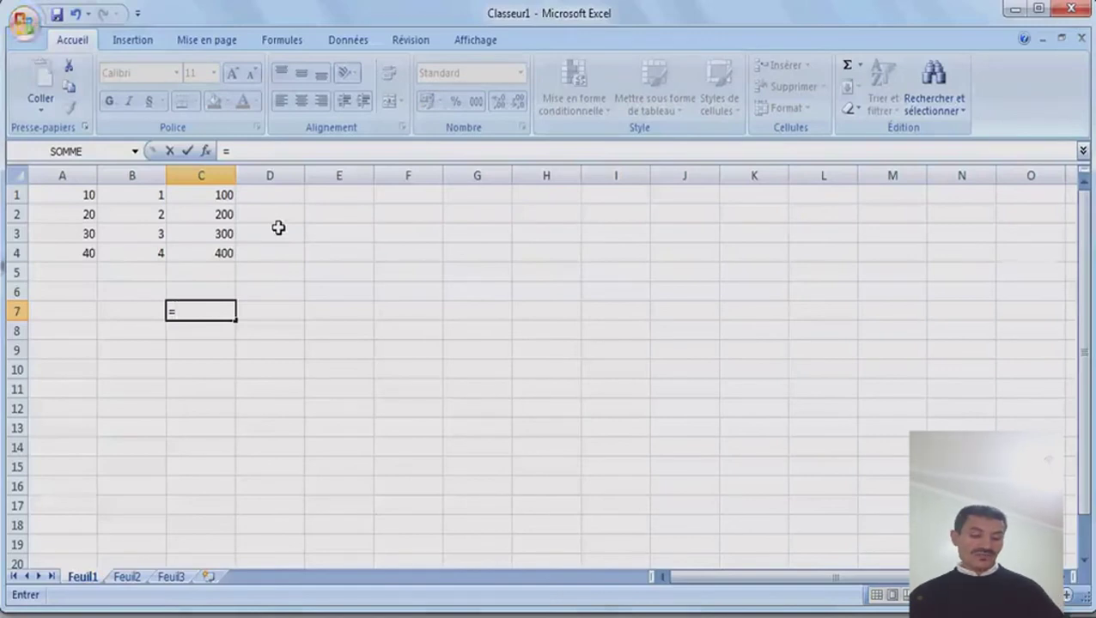
text(somme()
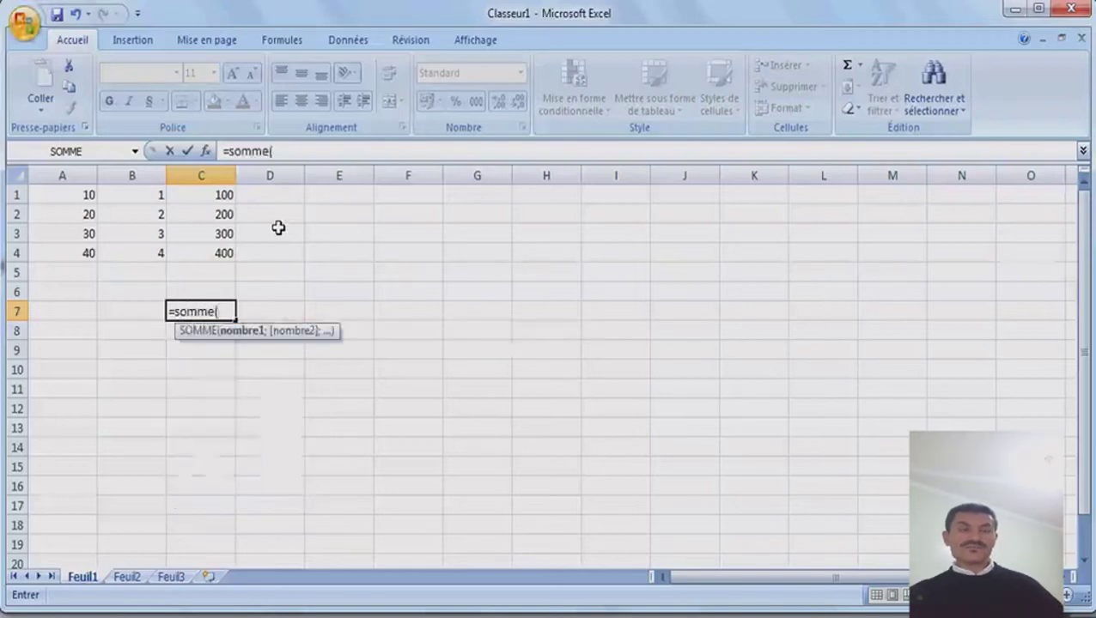
click(50, 197)
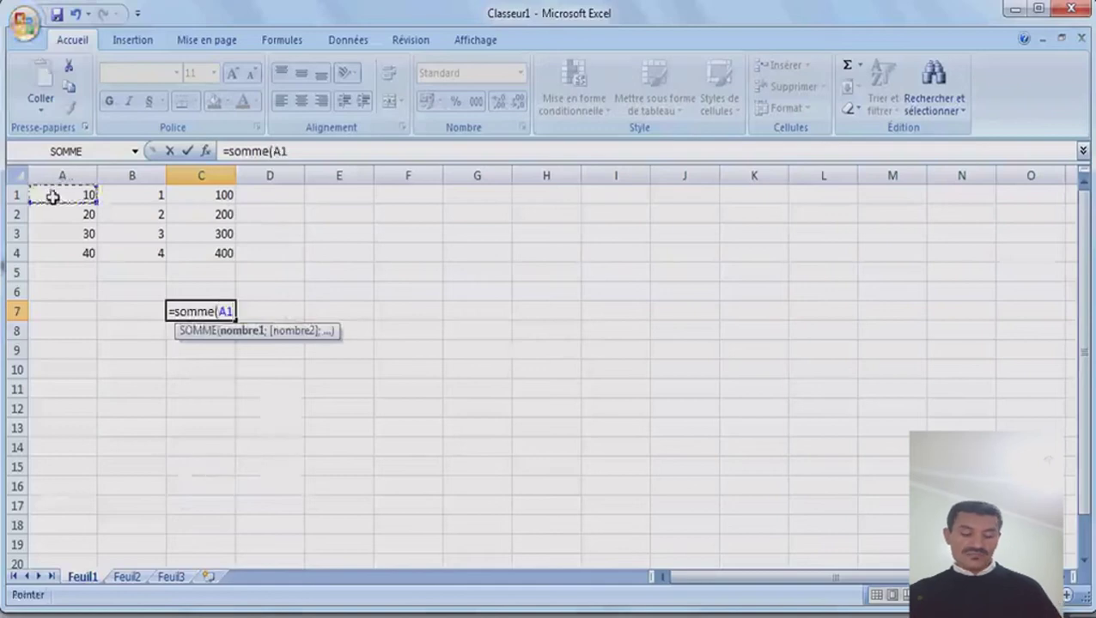
text(;)
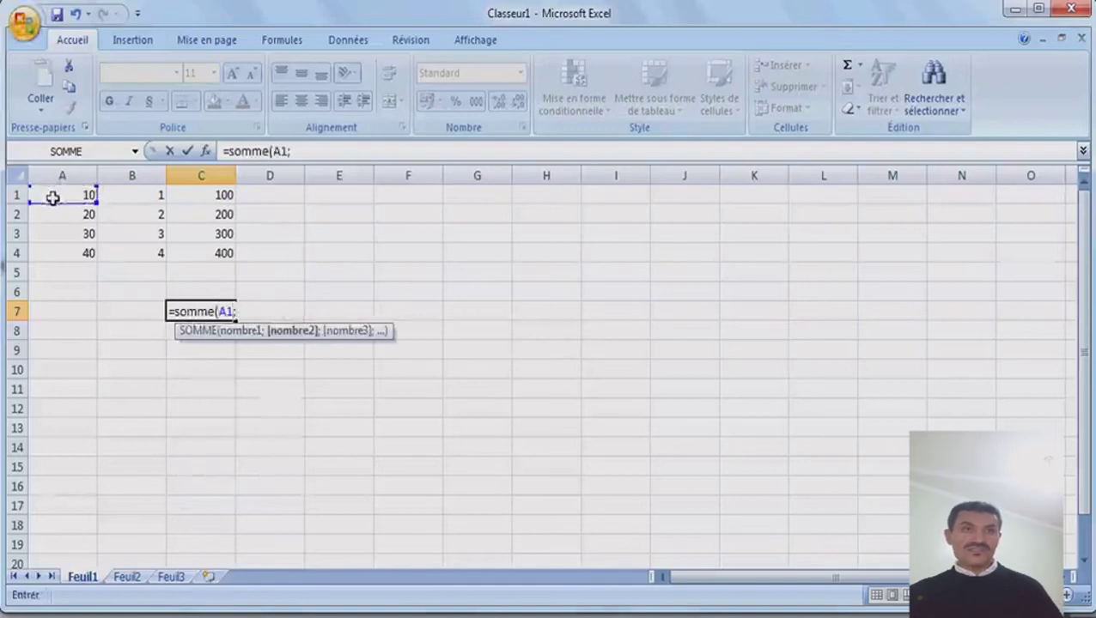
click(188, 233)
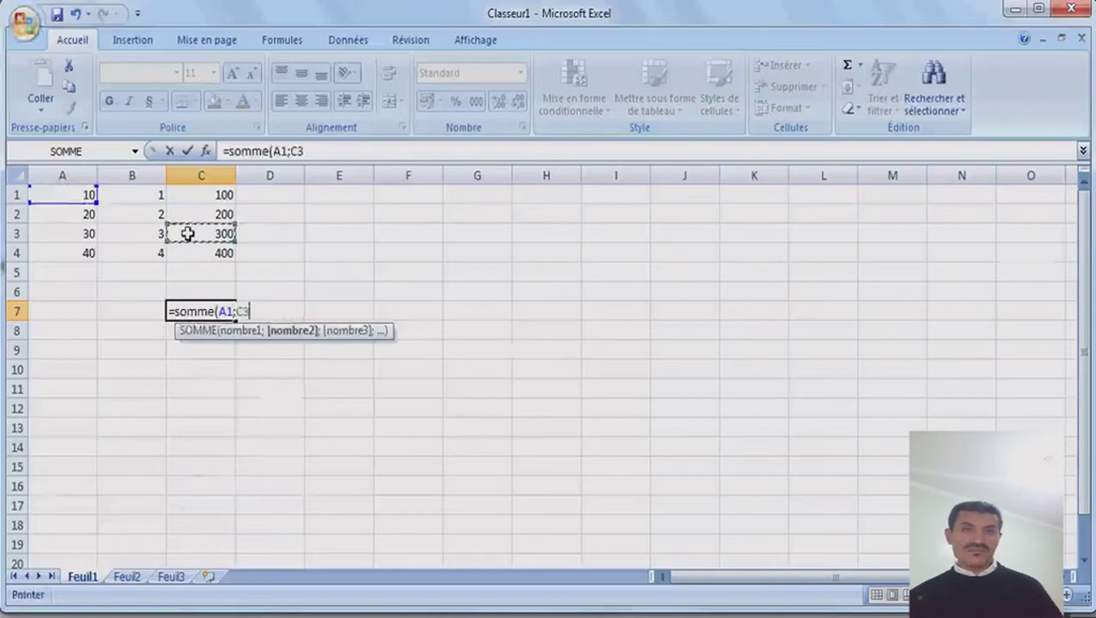
text())
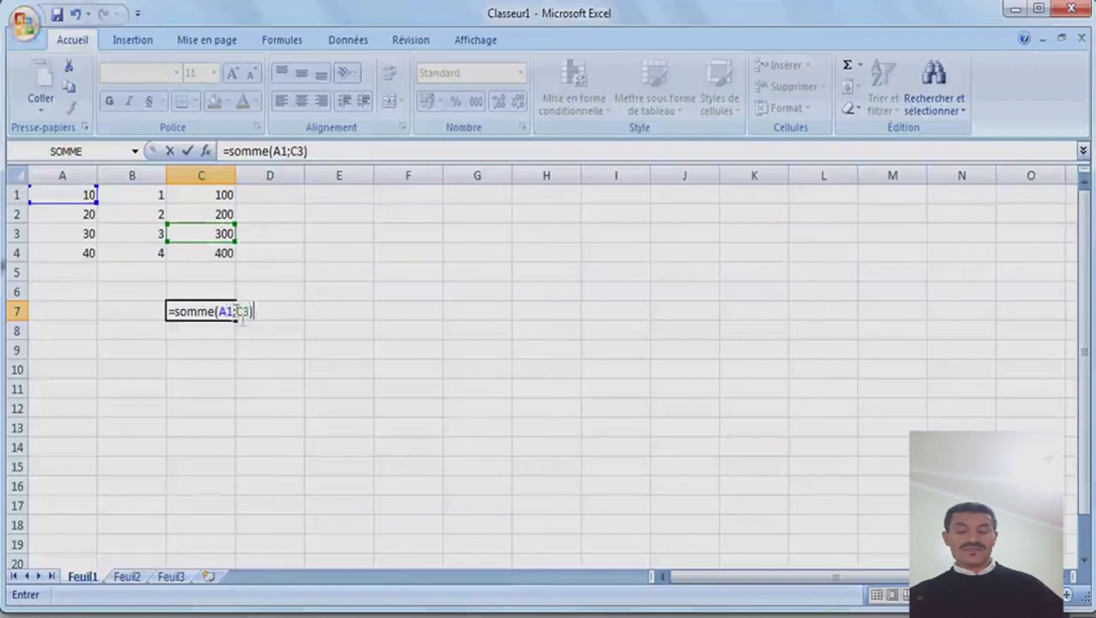
key(Return)
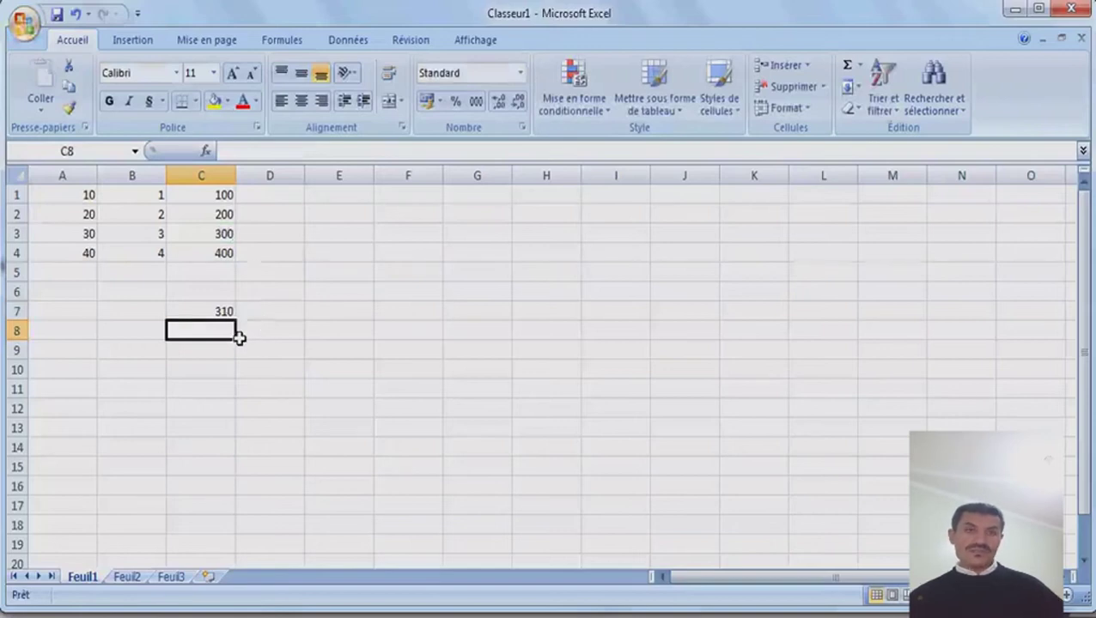
- Enter the formula =somme(a1:c3) in cell C8 to sum the whole range from A1 to C3
text(=)
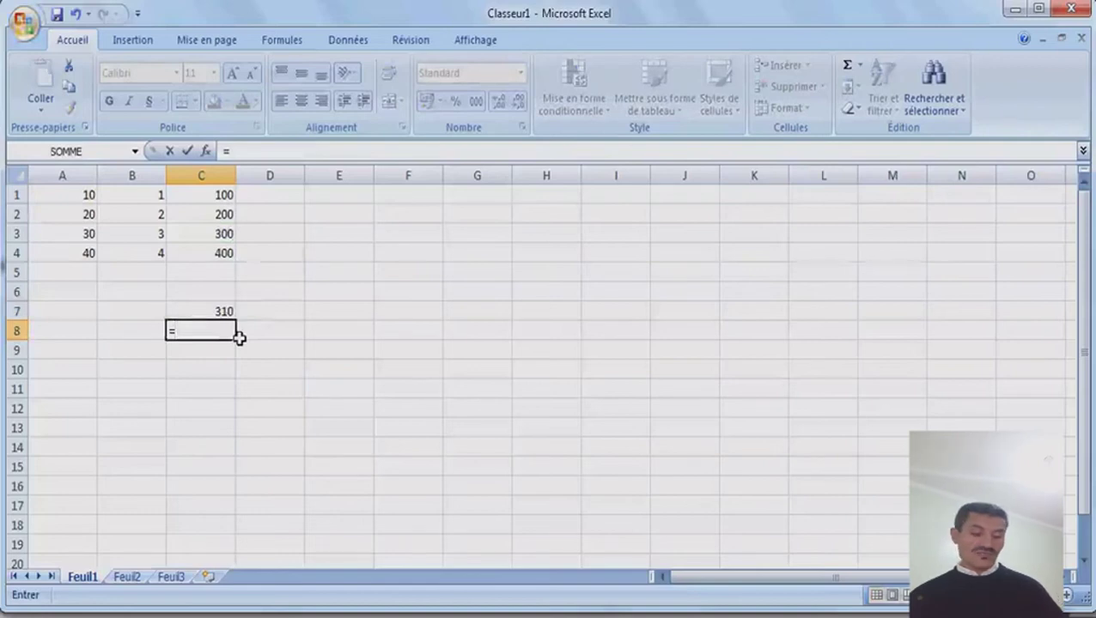
text(somme)
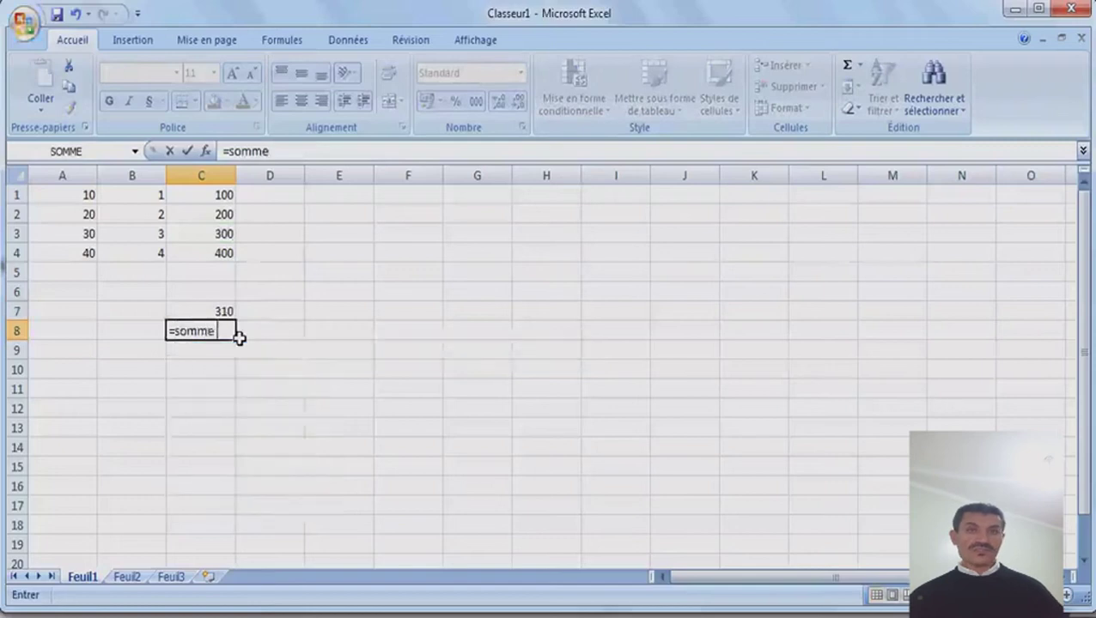
text((a1:)
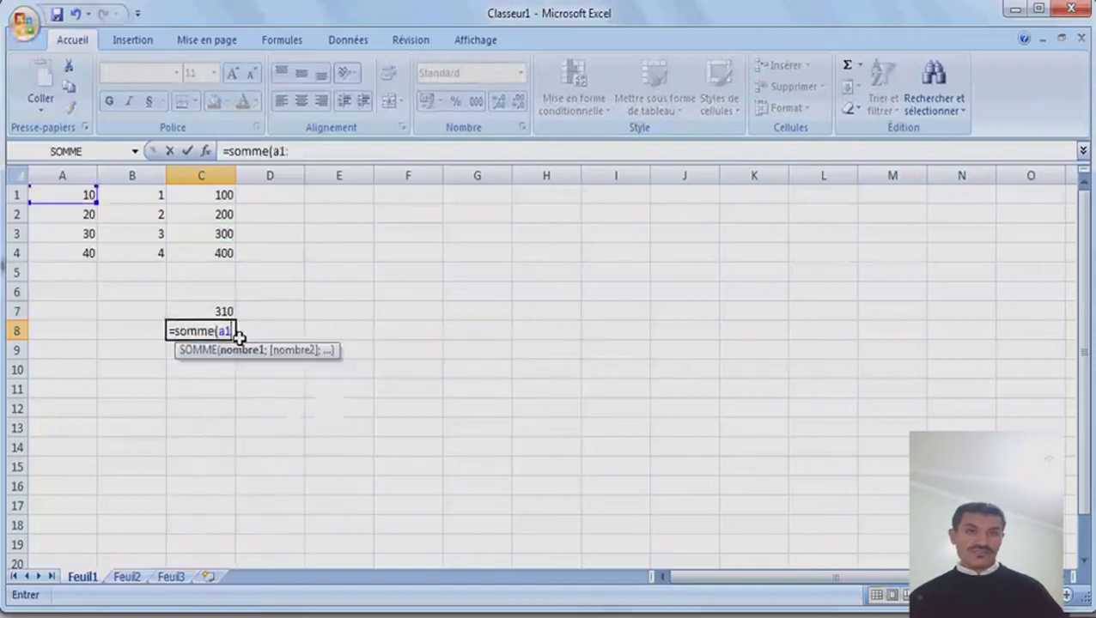
text(c3)
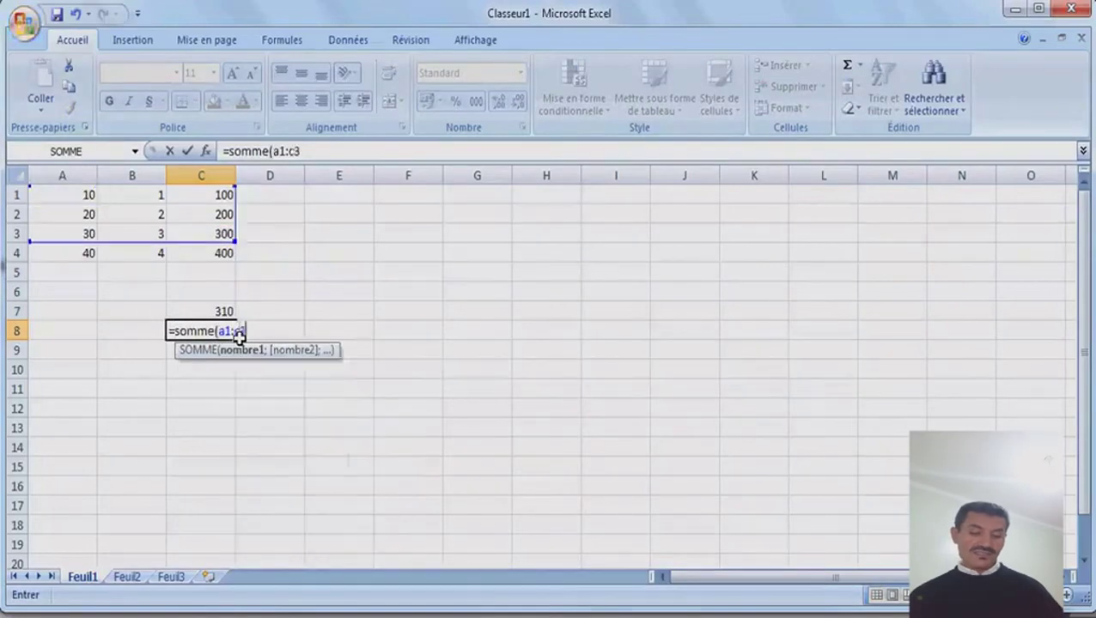
text())
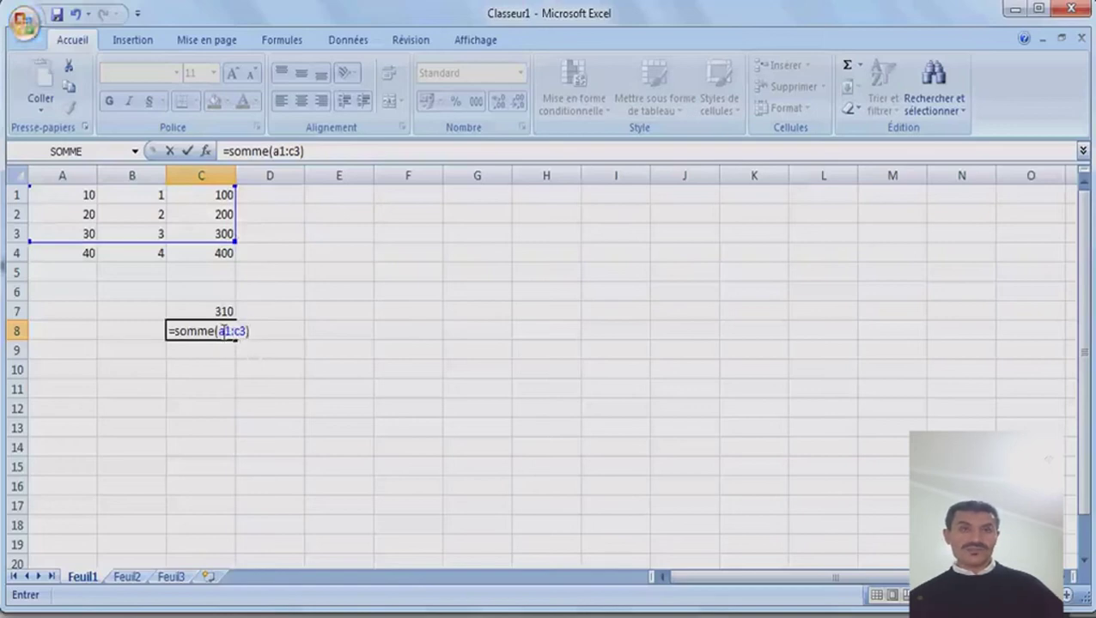
key(Return)
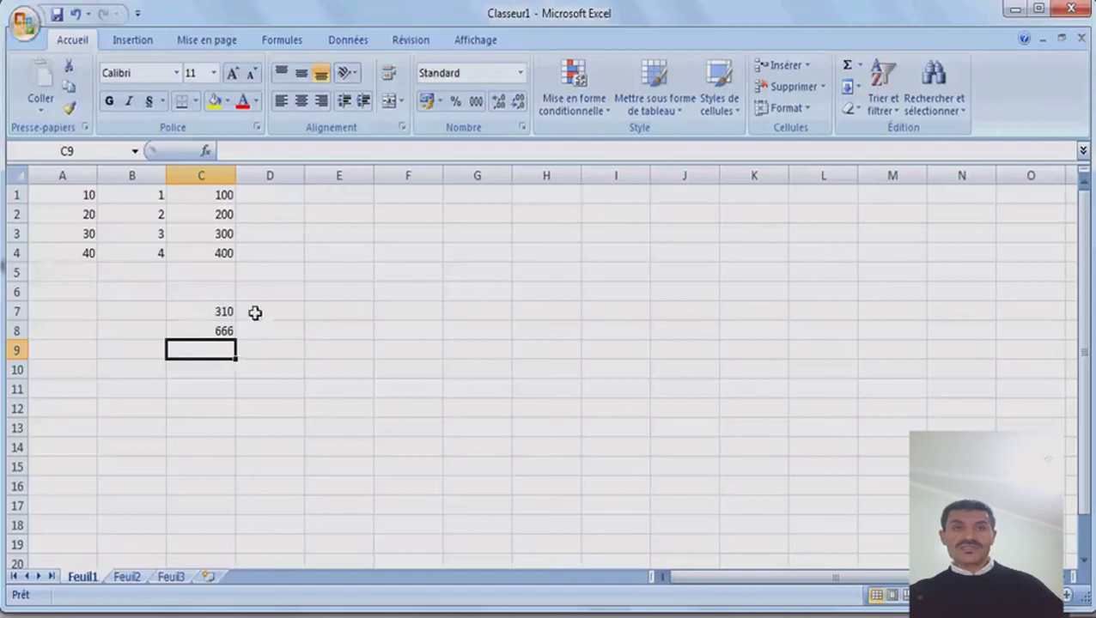
- Check the formula in C7 and enter its addition equivalent =a1+c3 in cell D7
click(255, 313)
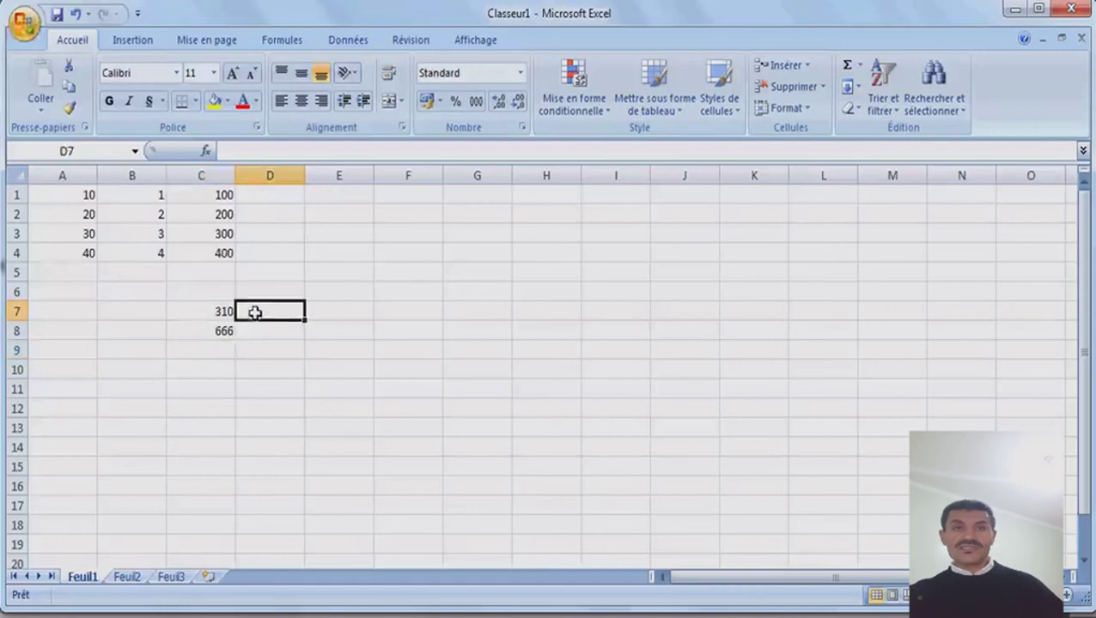
click(200, 311)
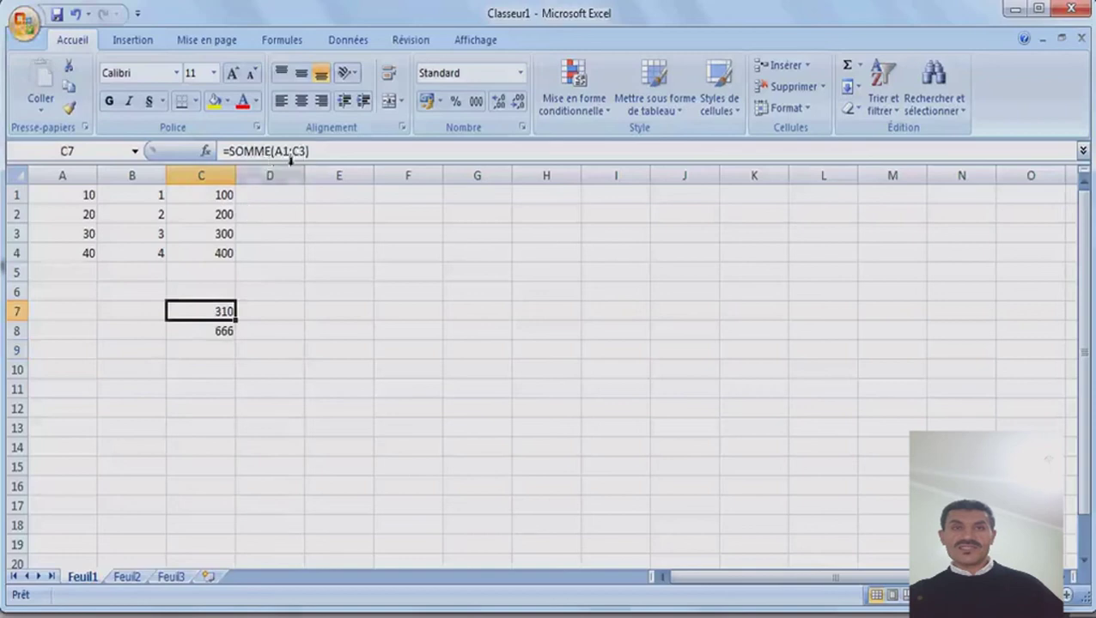
click(260, 315)
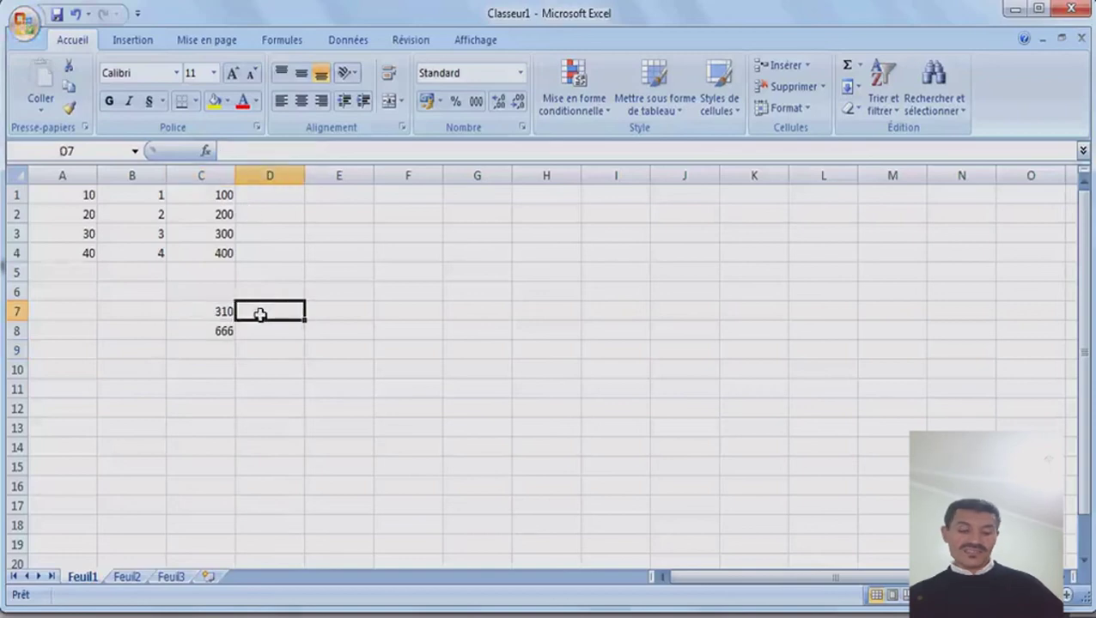
text(=a)
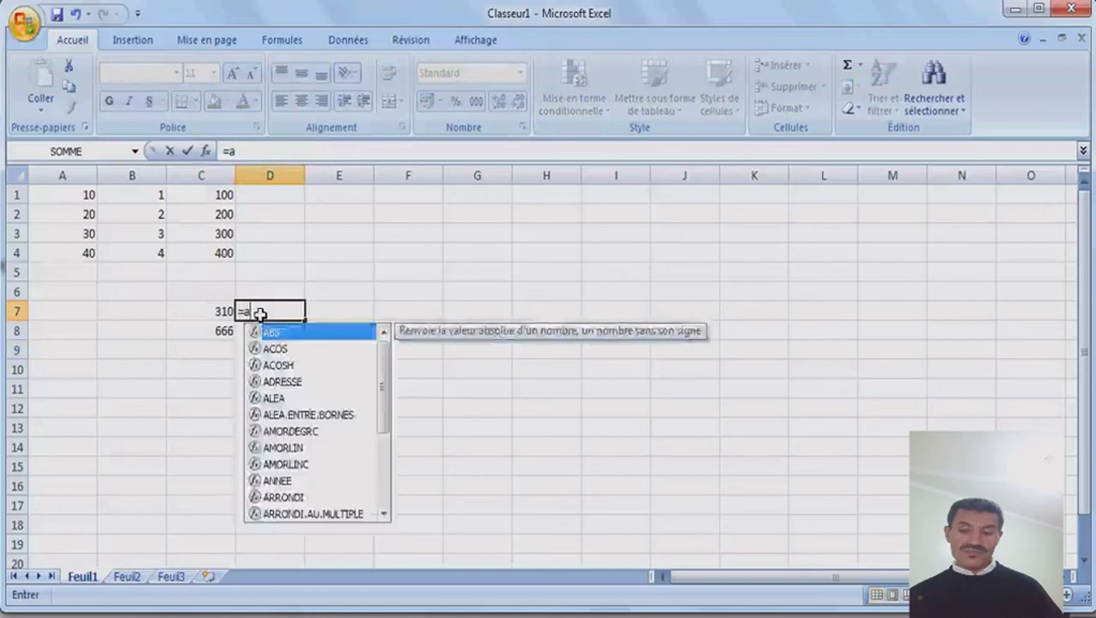
text(1+c3)
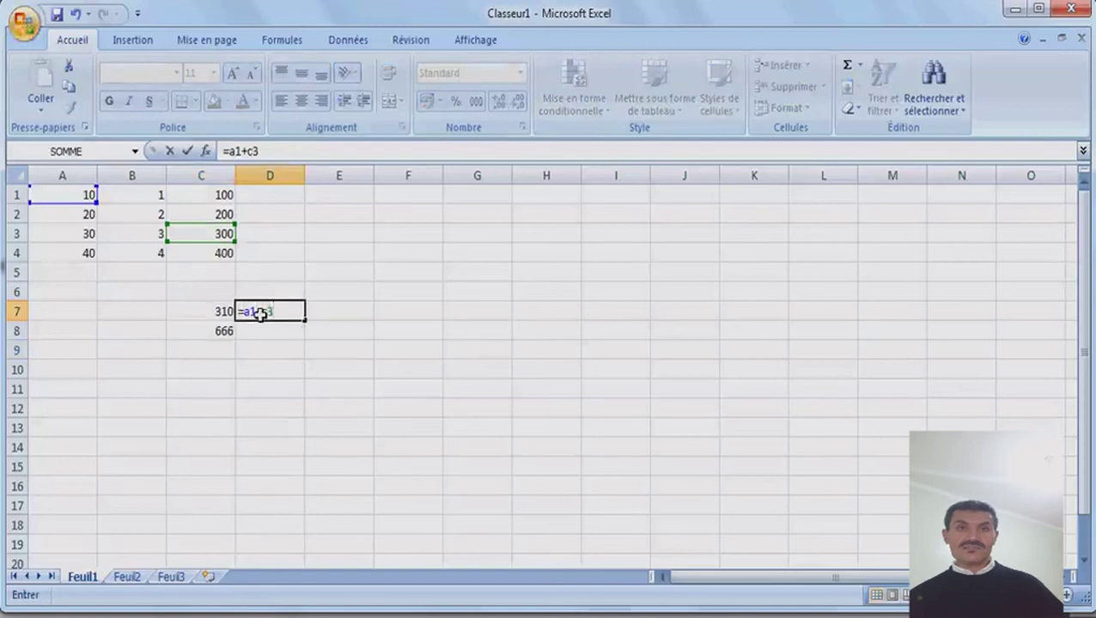
key(Return)
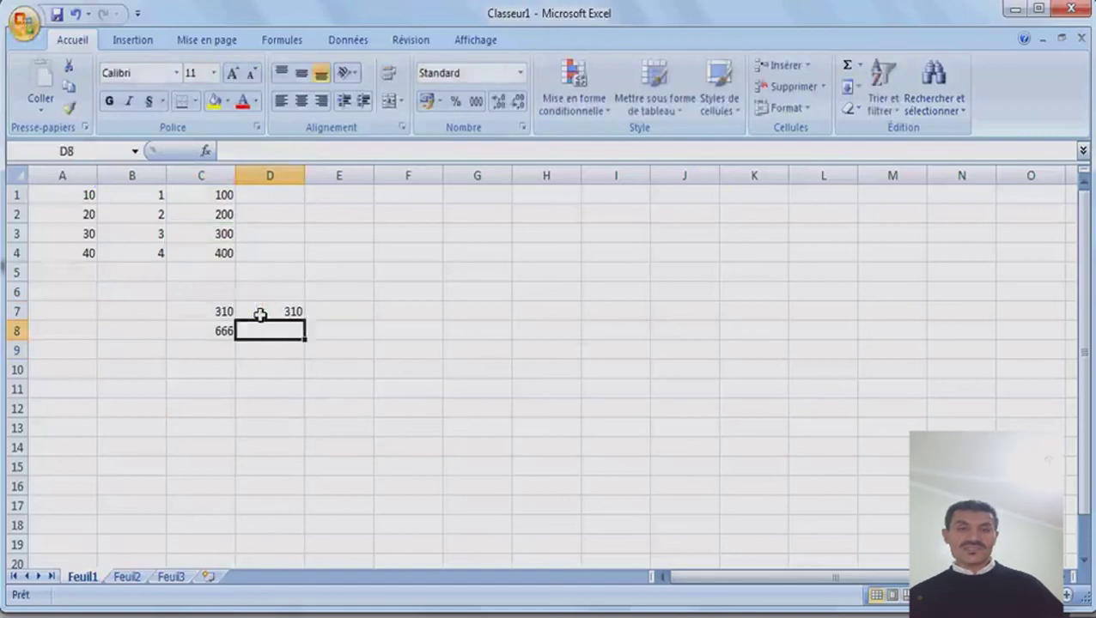
- Enter the addition equivalent of the C8 sum, =a1+a2+a3+b1+b2+b3+c1+c2+c3, in cell D8
text(=)
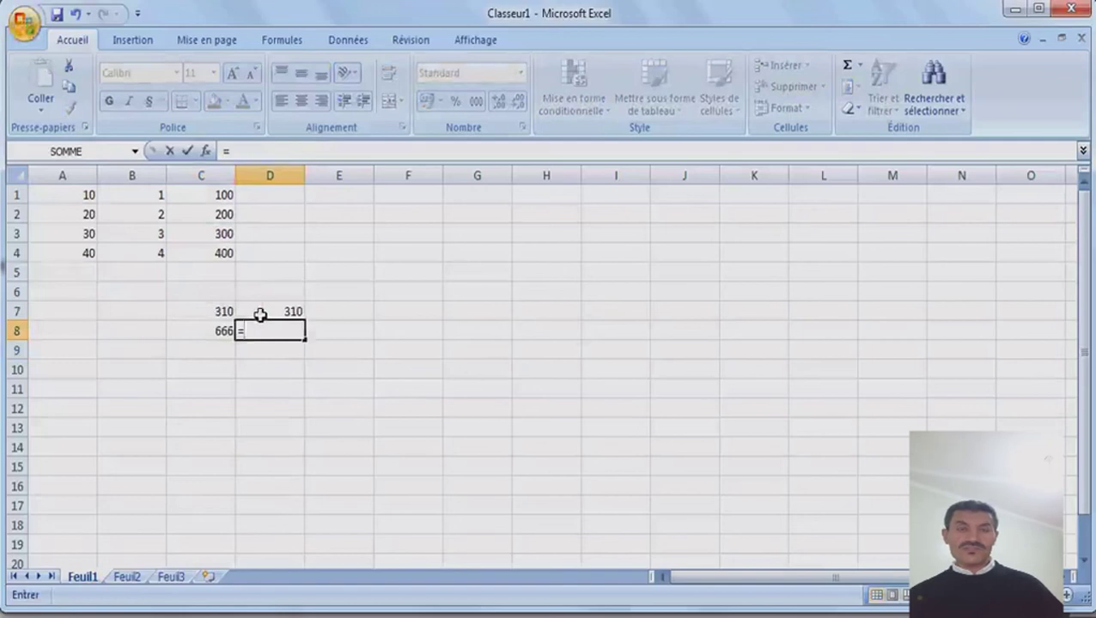
text(a1+a2+a3+)
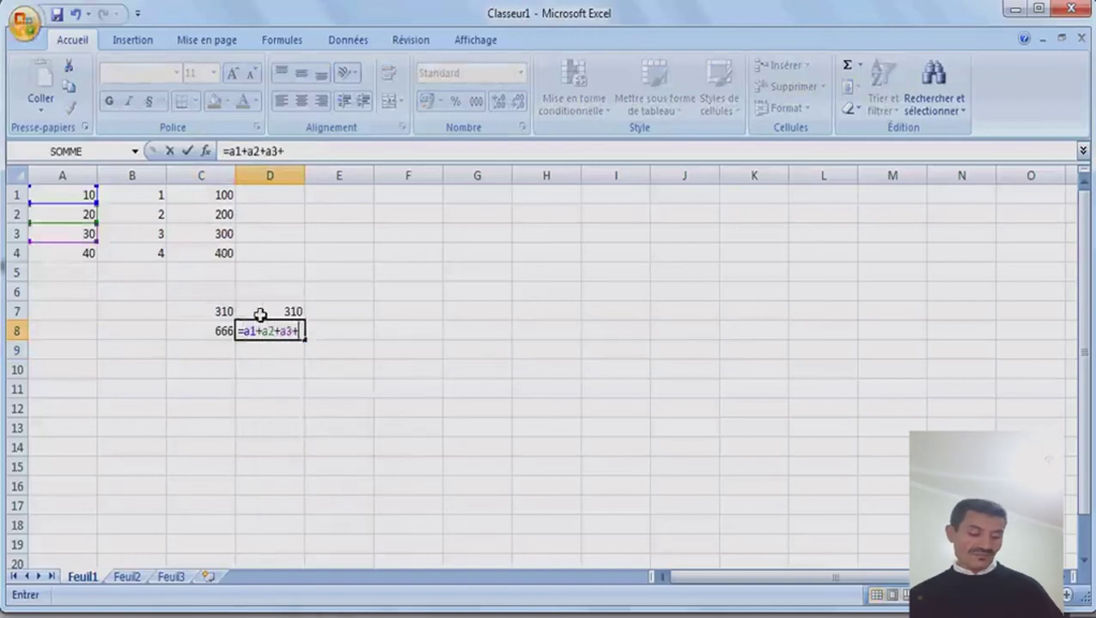
text(b1+)
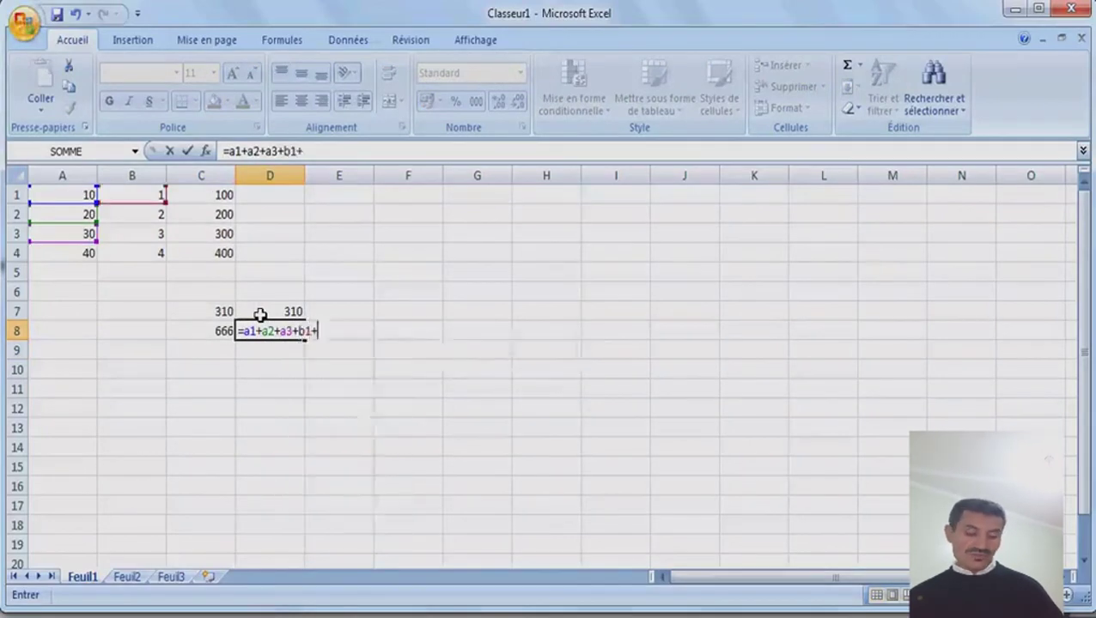
text(b2+b)
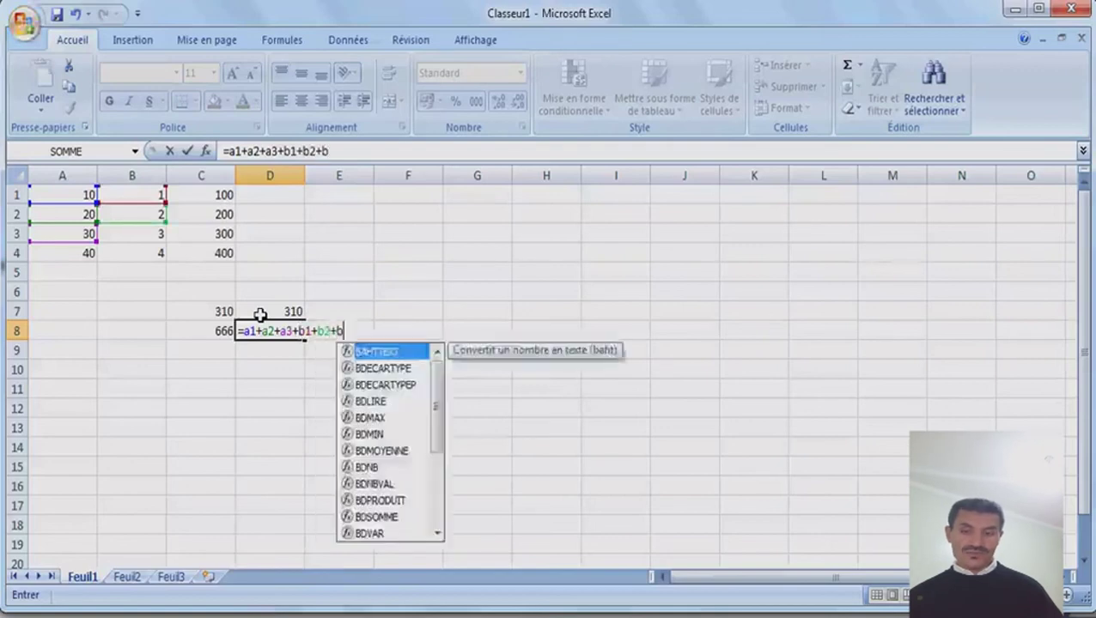
text(3+)
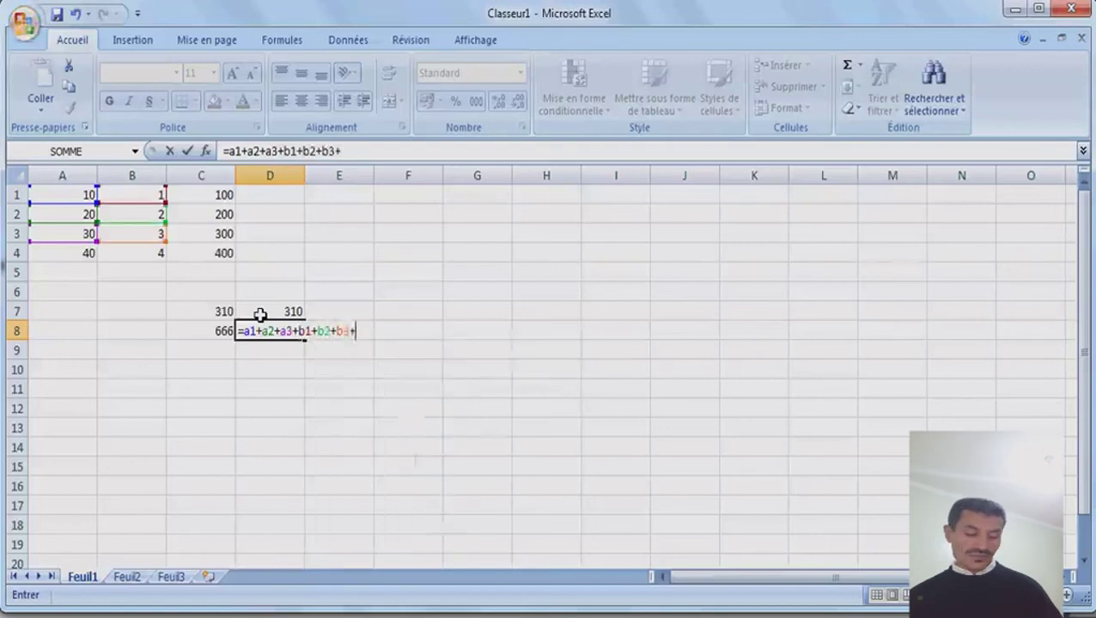
text(c1+)
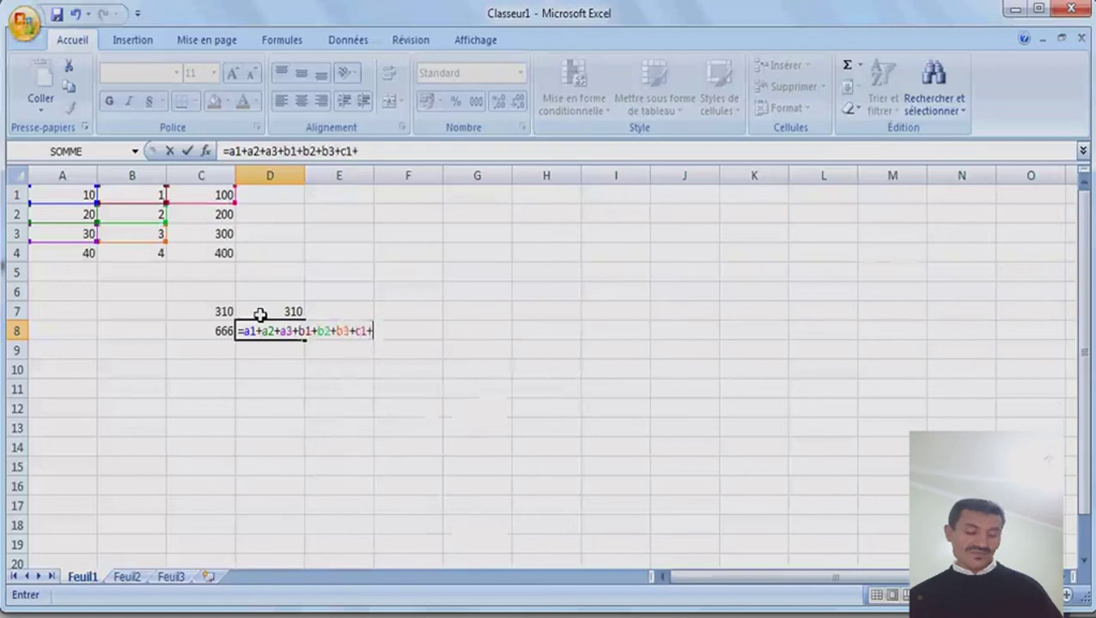
text(c)
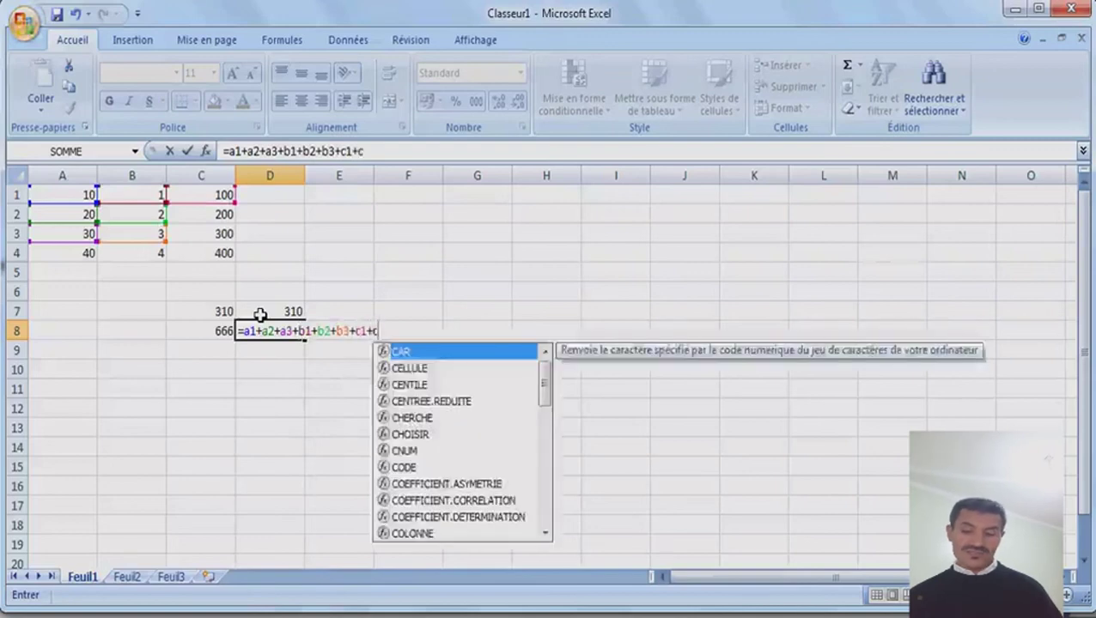
text(2+c3)
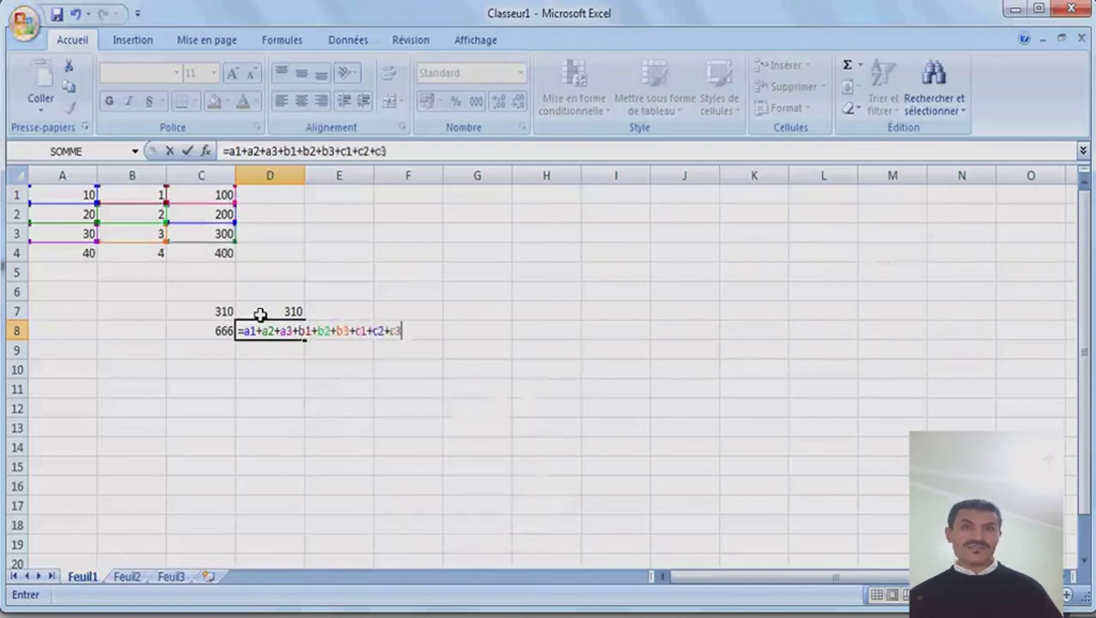
key(Return)
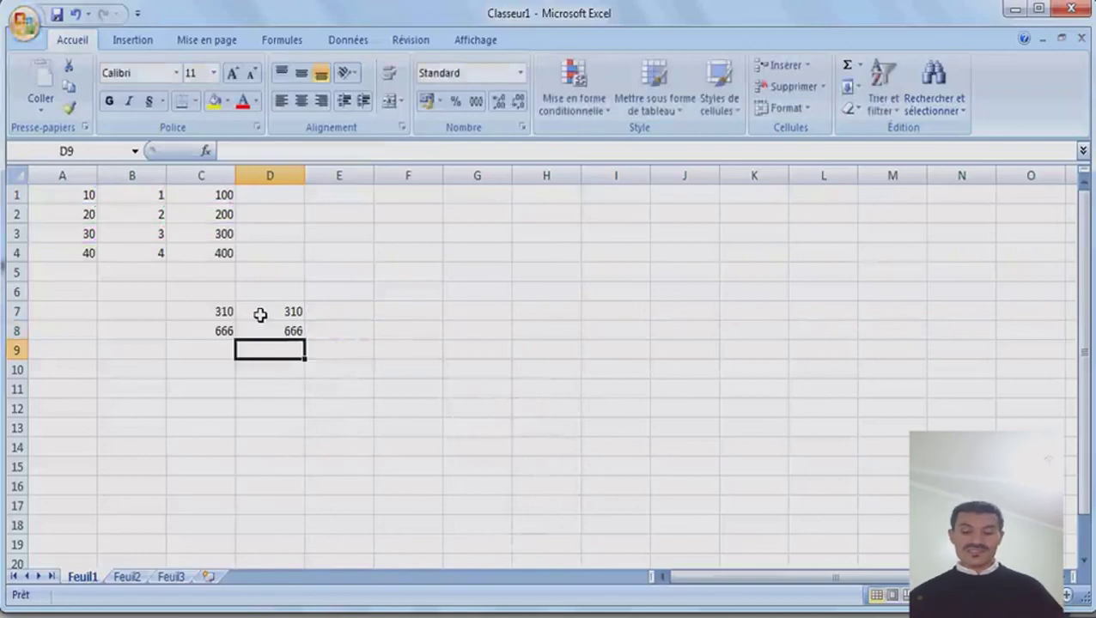
- Review the formula in C8 and enter =somme(a1:b2;b4;c1:c4) in cell C9 to combine two ranges and a single cell
key(Up)
key(Left)
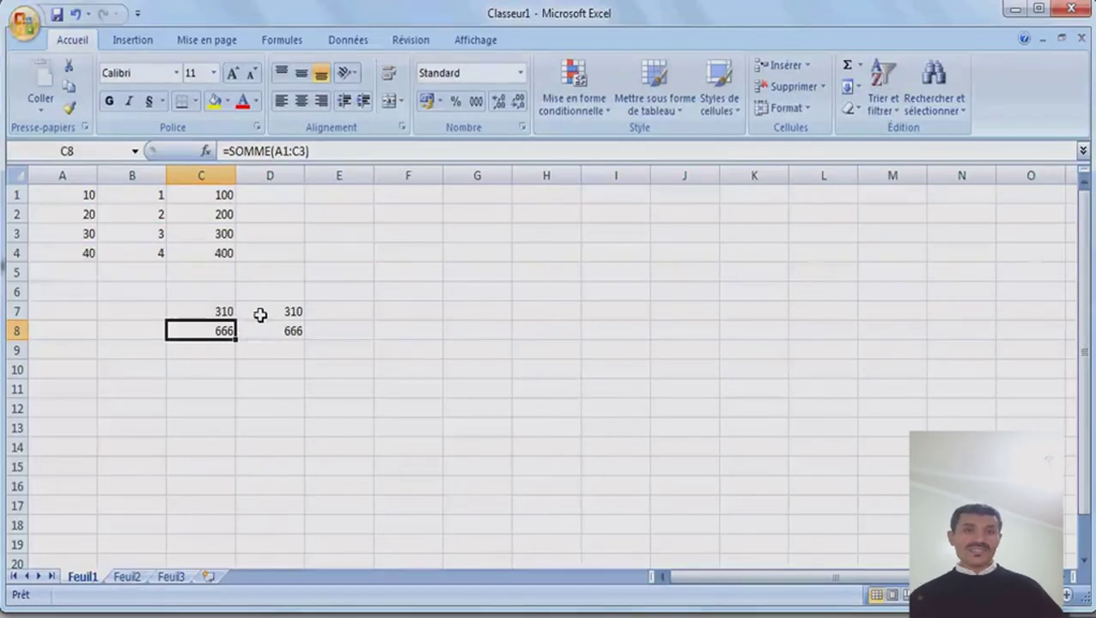
key(Down)
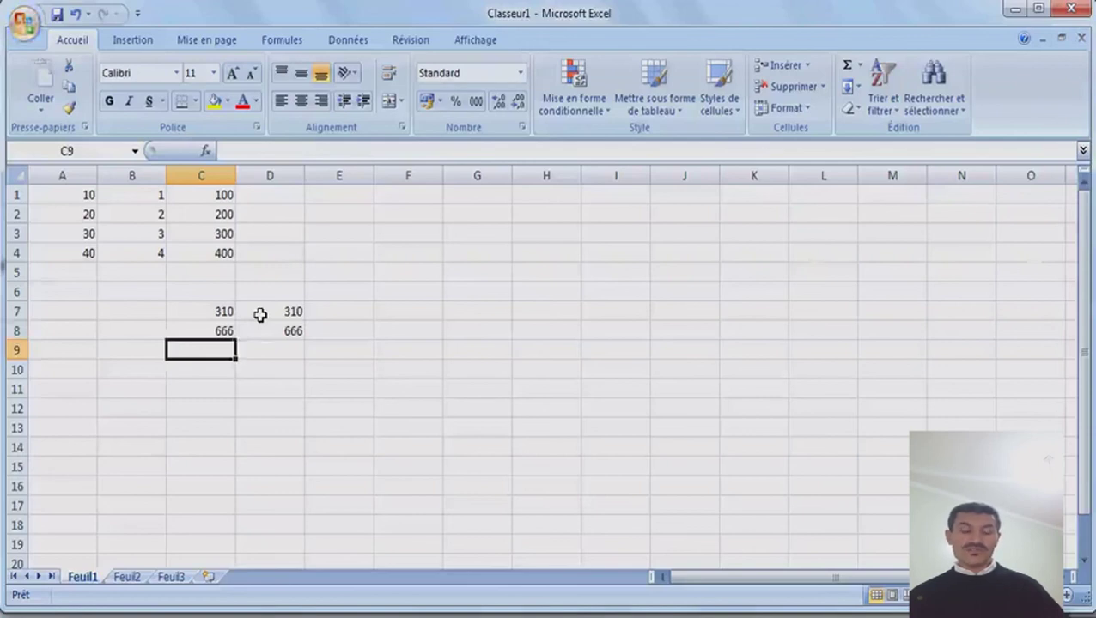
text(=)
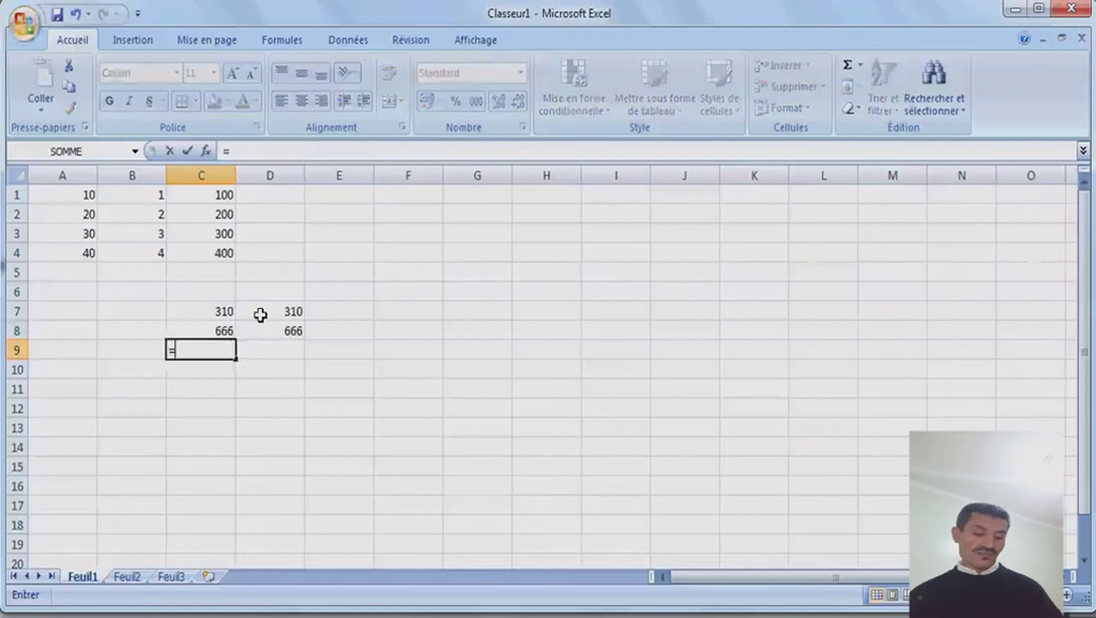
text(somme)
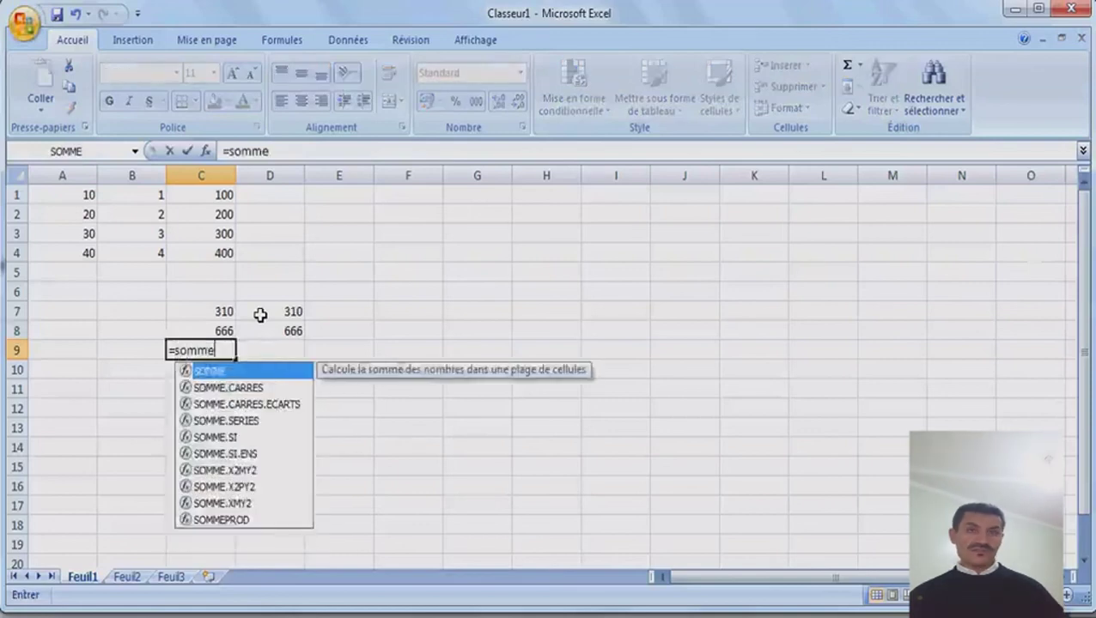
text(()
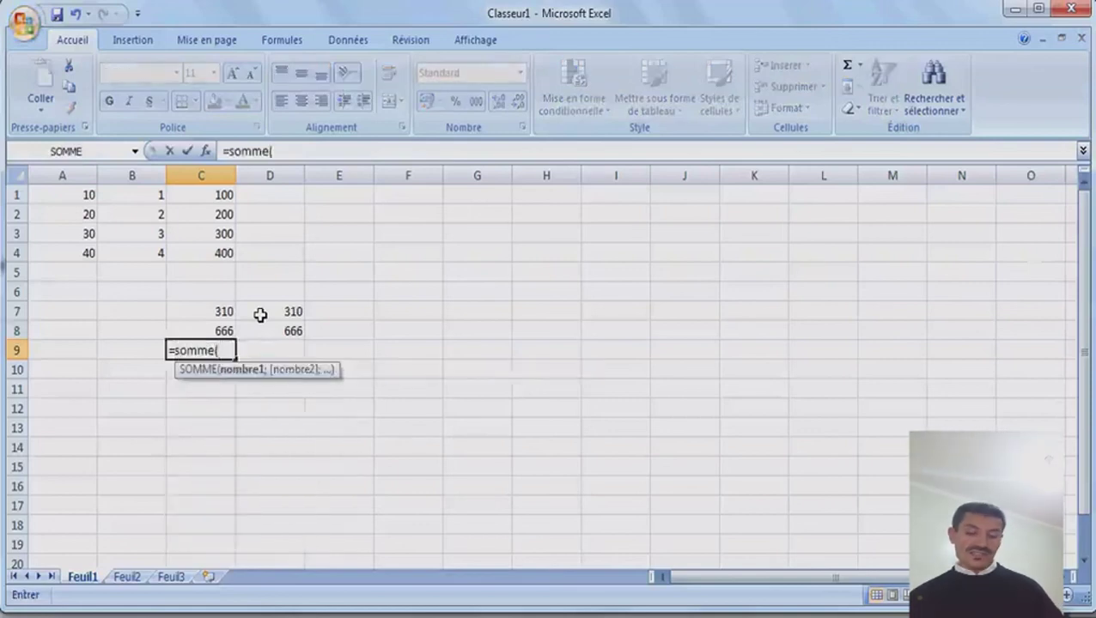
text(a1:)
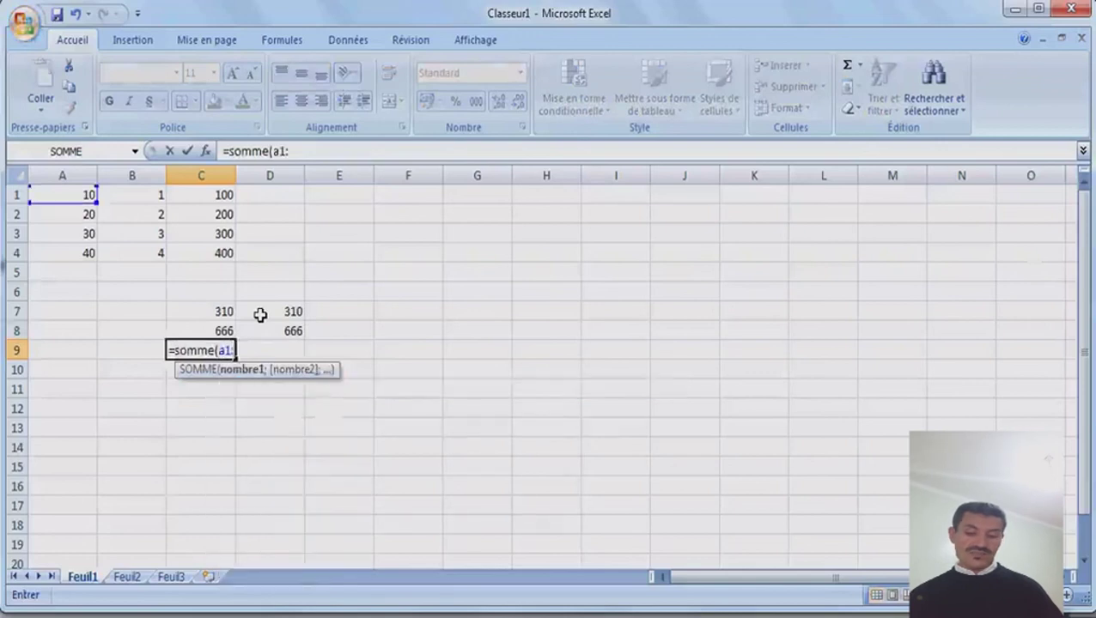
text(b2)
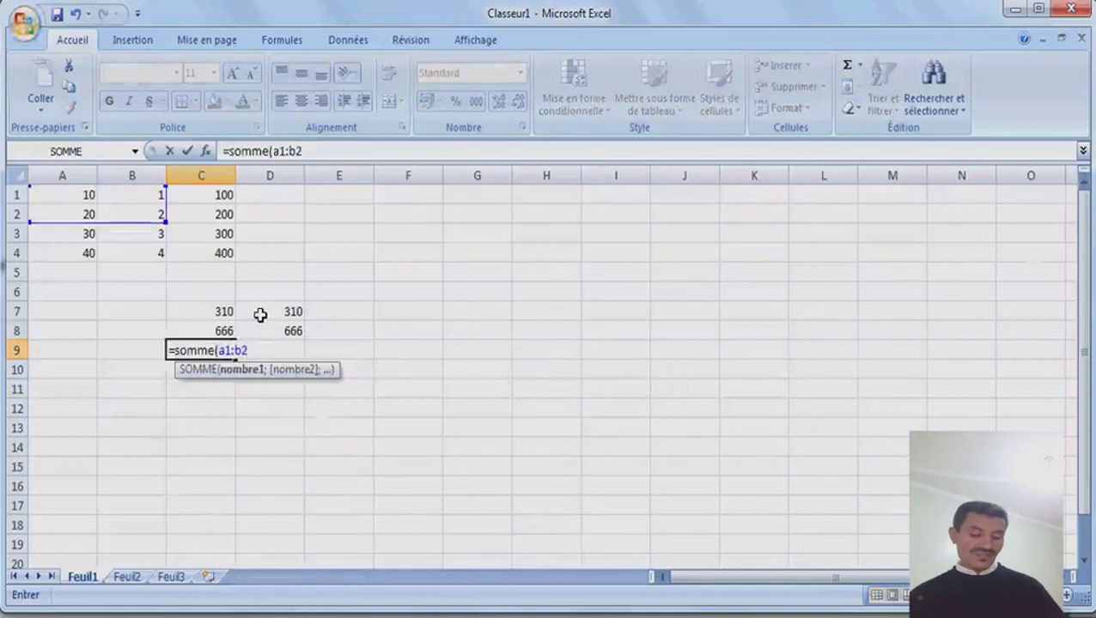
text(;)
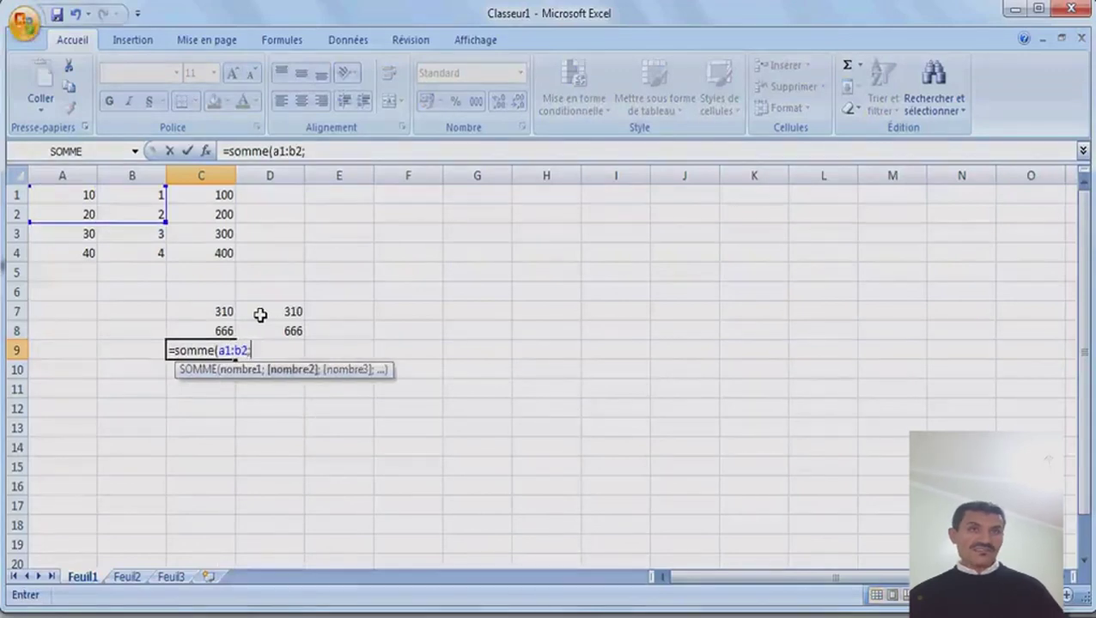
text(b4)
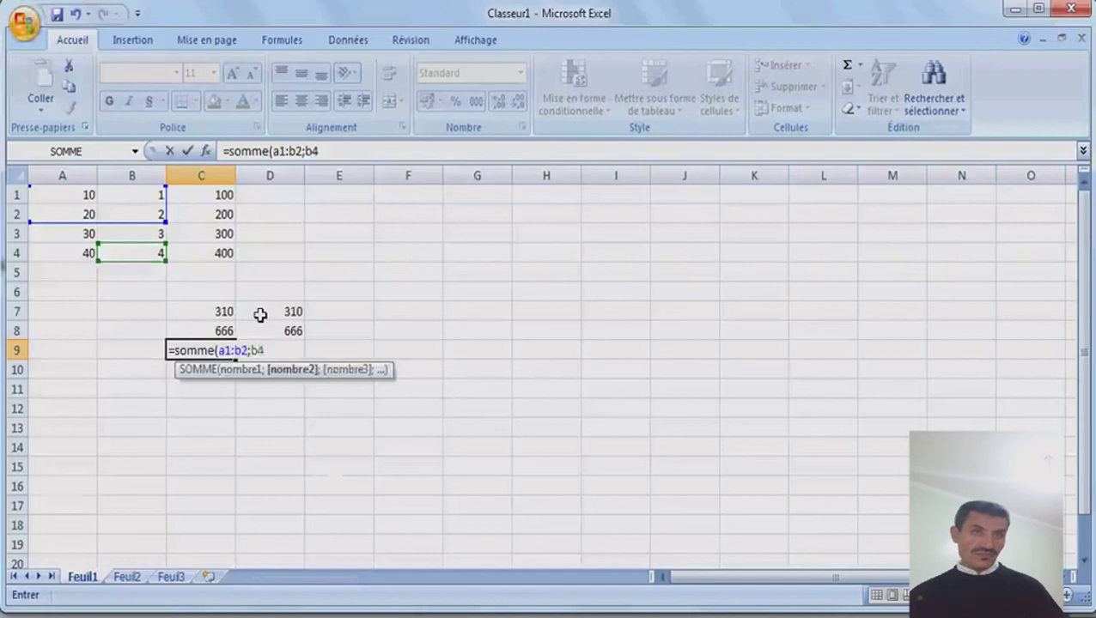
text(;c1:)
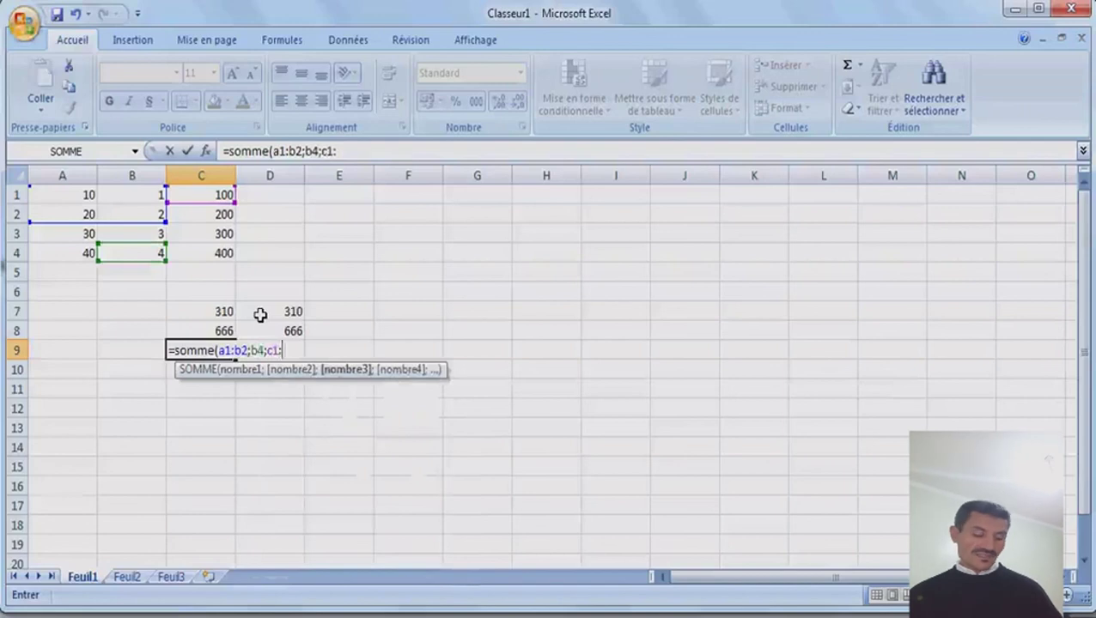
text(c4)
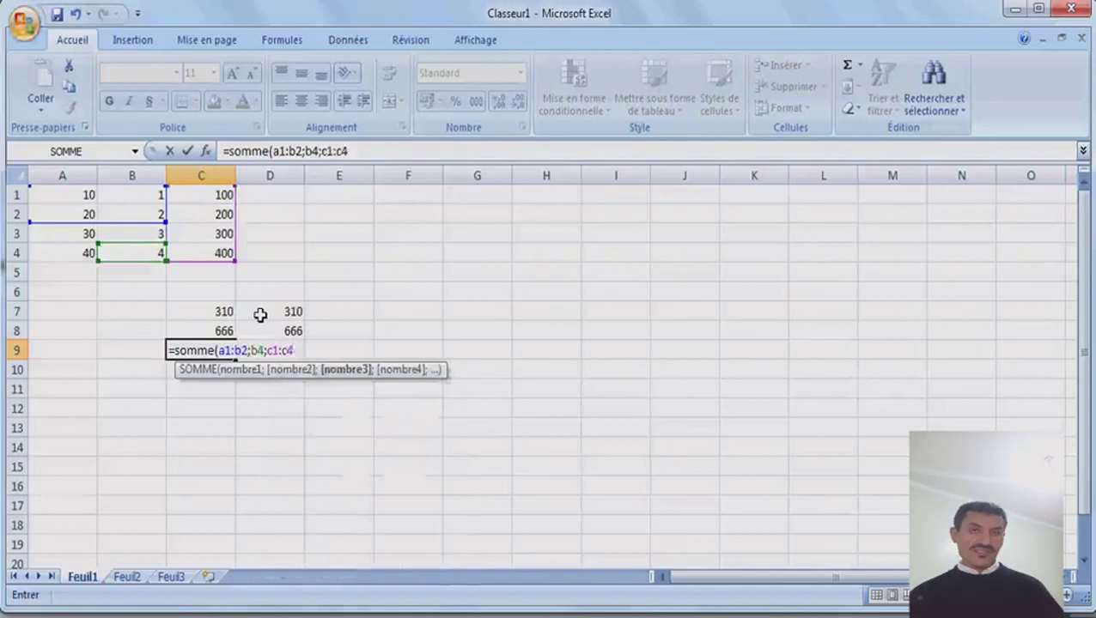
text())
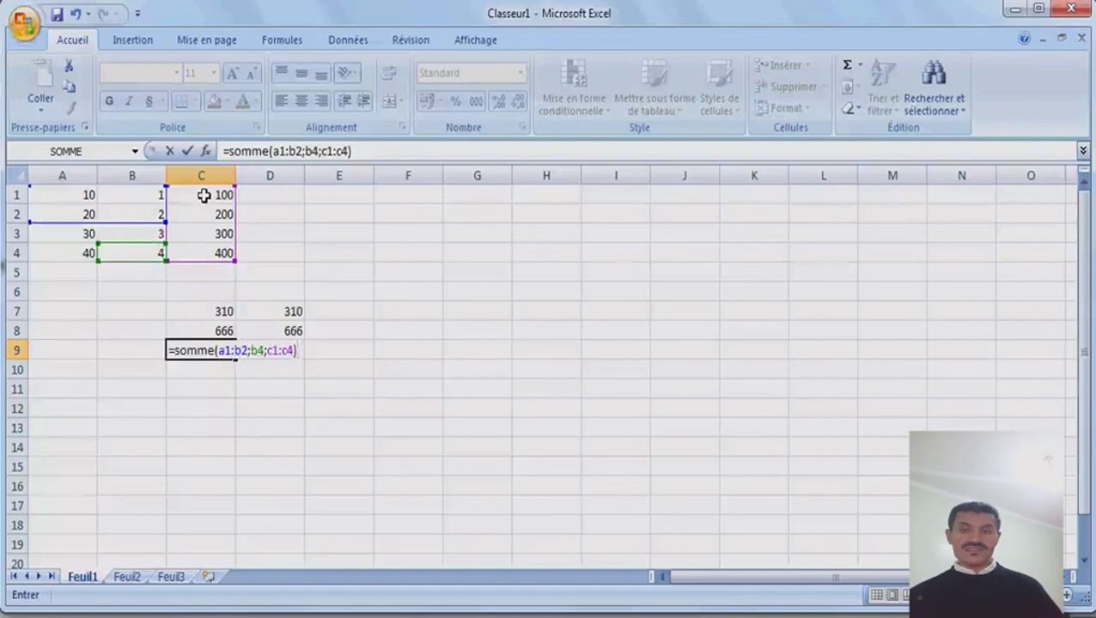
key(Return)
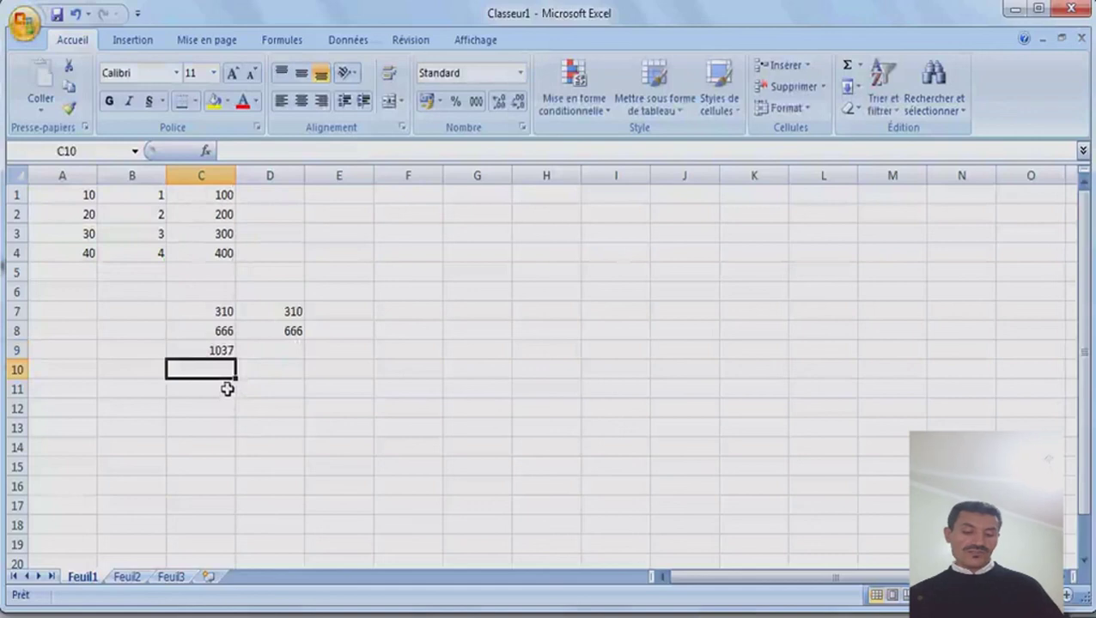
- Enter the formula =somme(a1:b2;100) in cell C10 to add the constant 100 to the range A1 to B2
text(=)
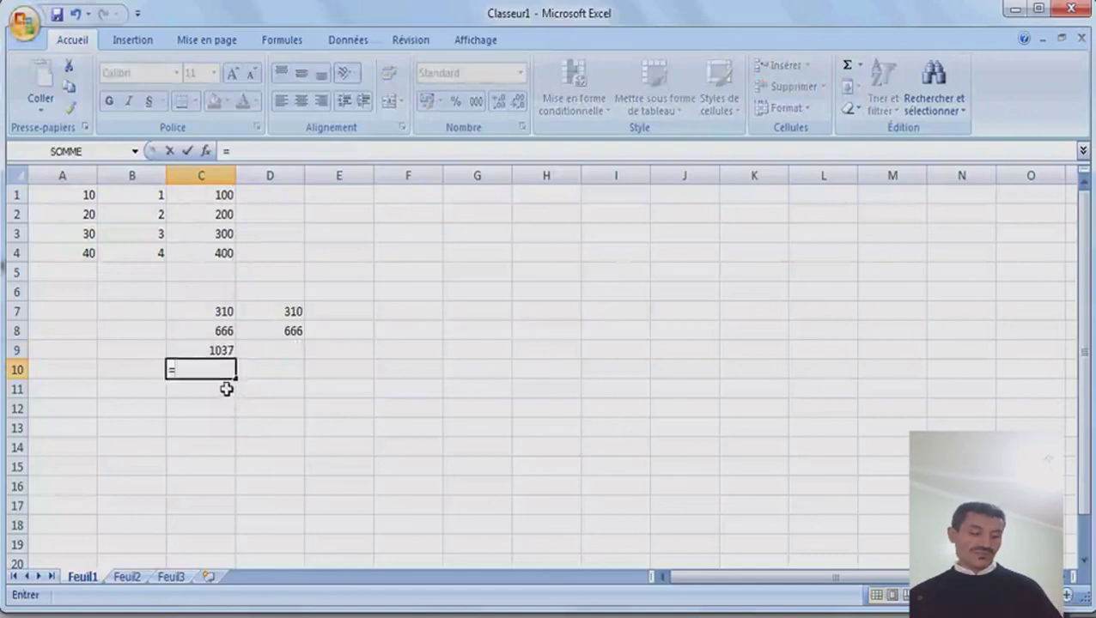
text(somme)
text(()
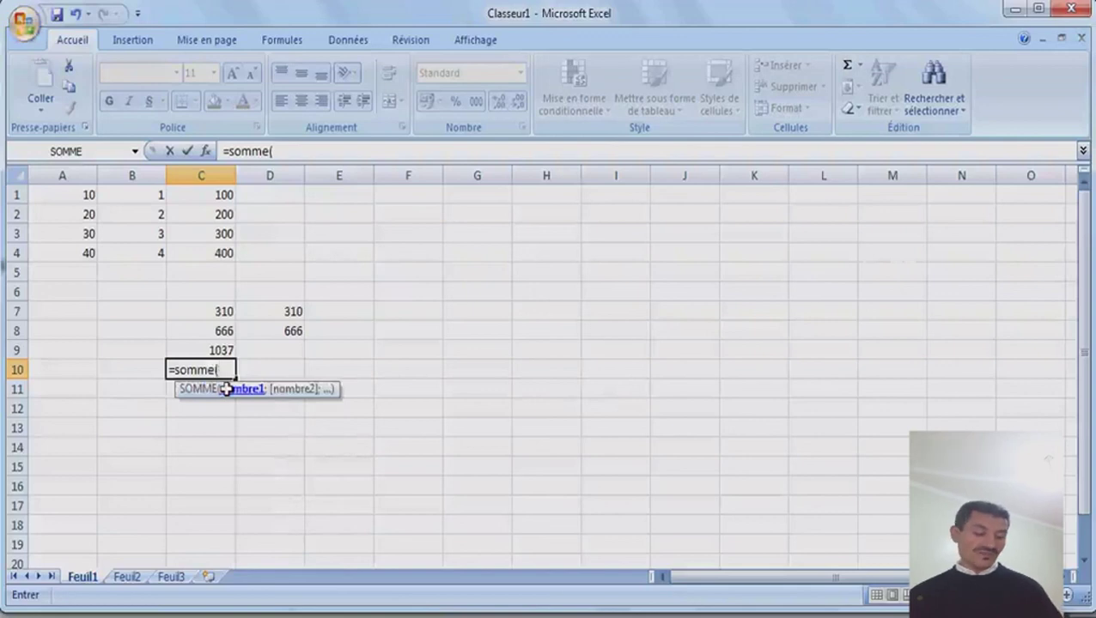
text(a1)
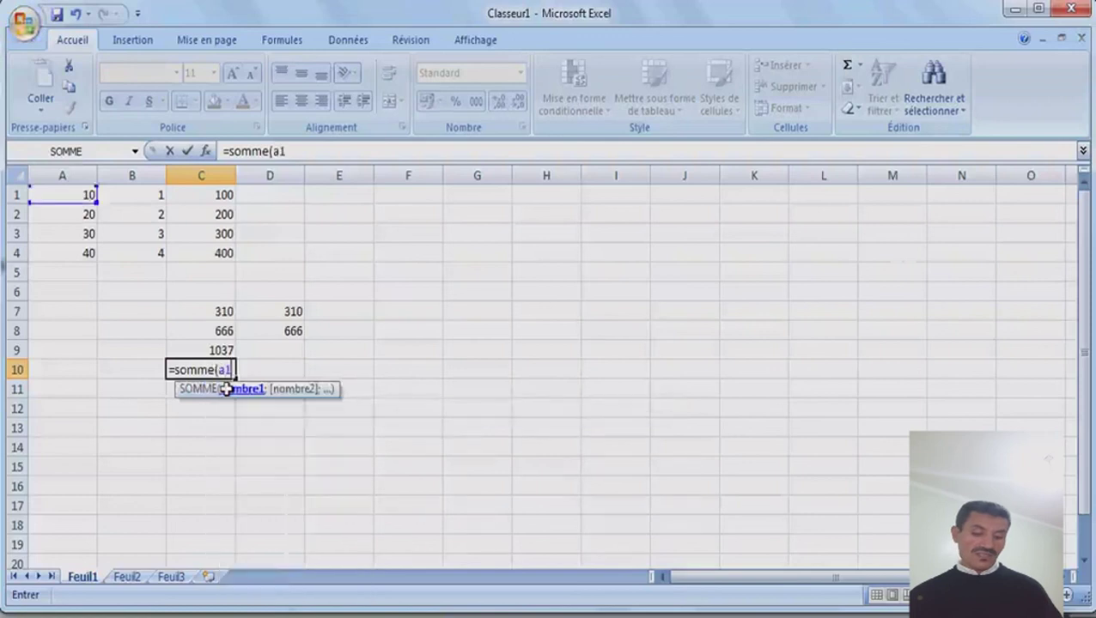
text(:b2;100)
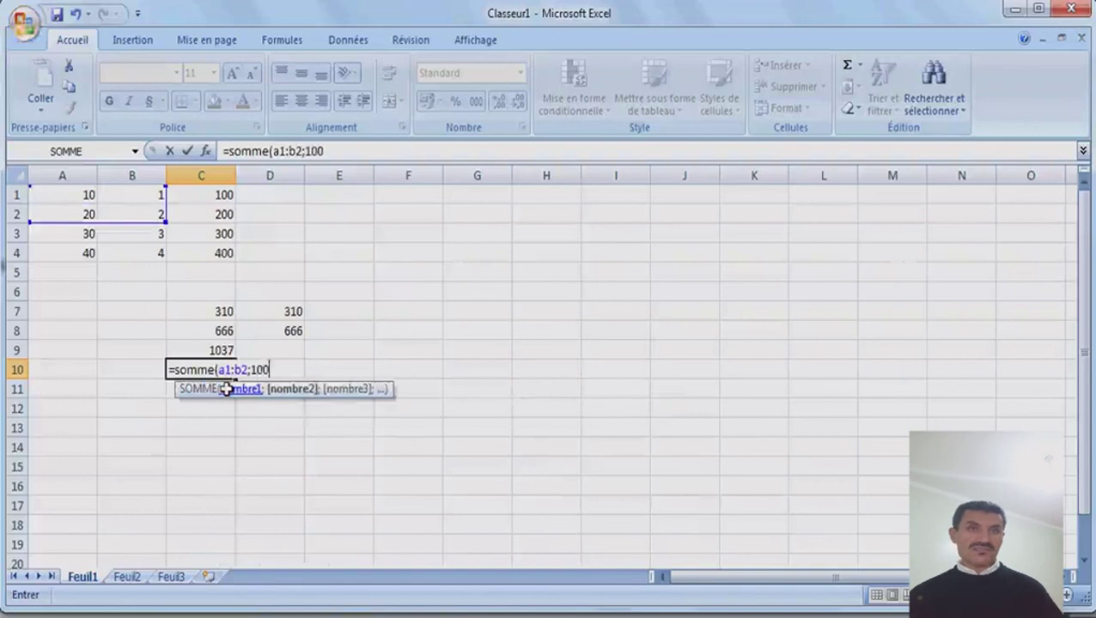
text())
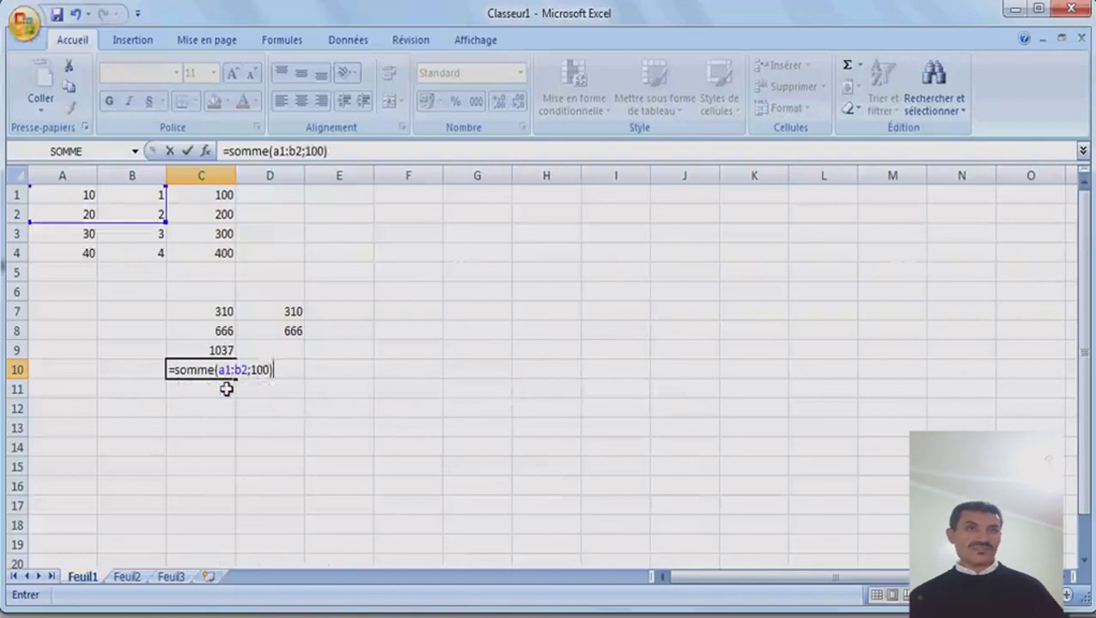
key(Return)
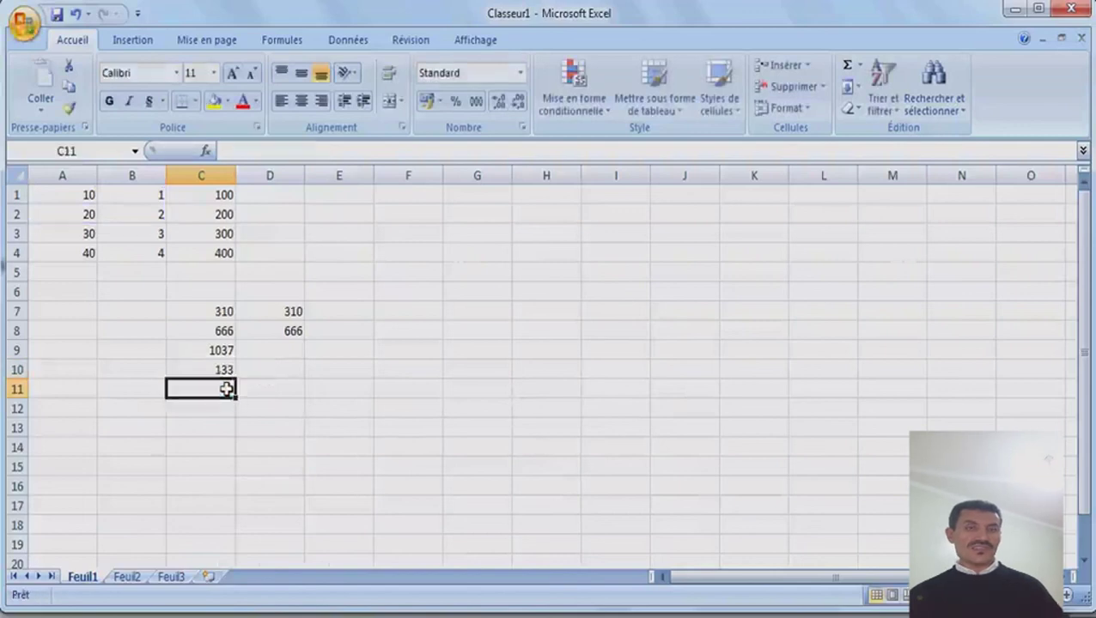